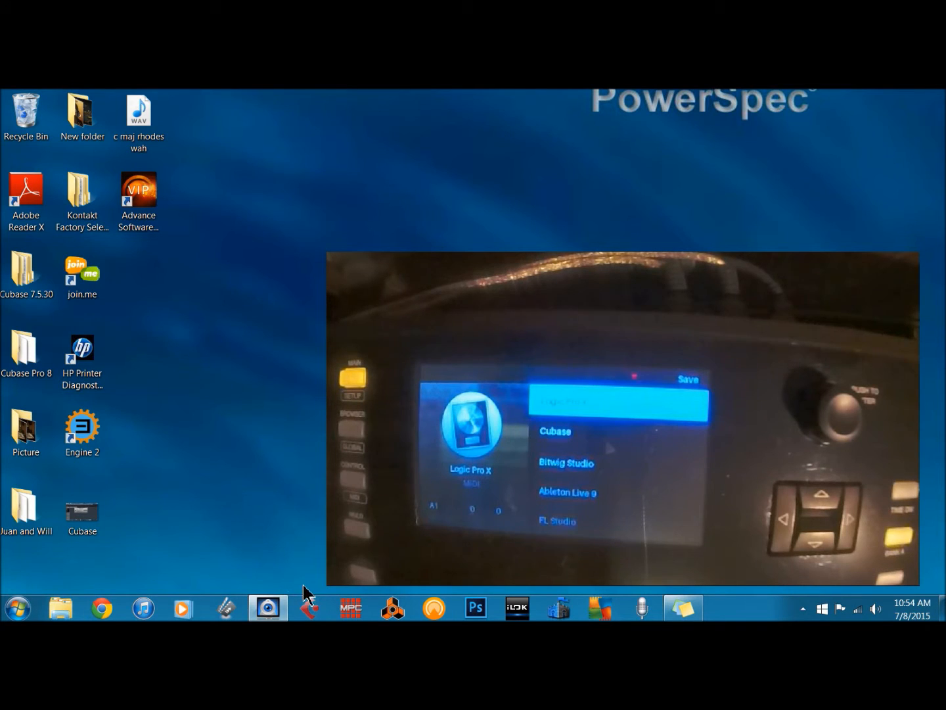
- Launch Cubase and open the VST Instruments window
left_click(308, 609)
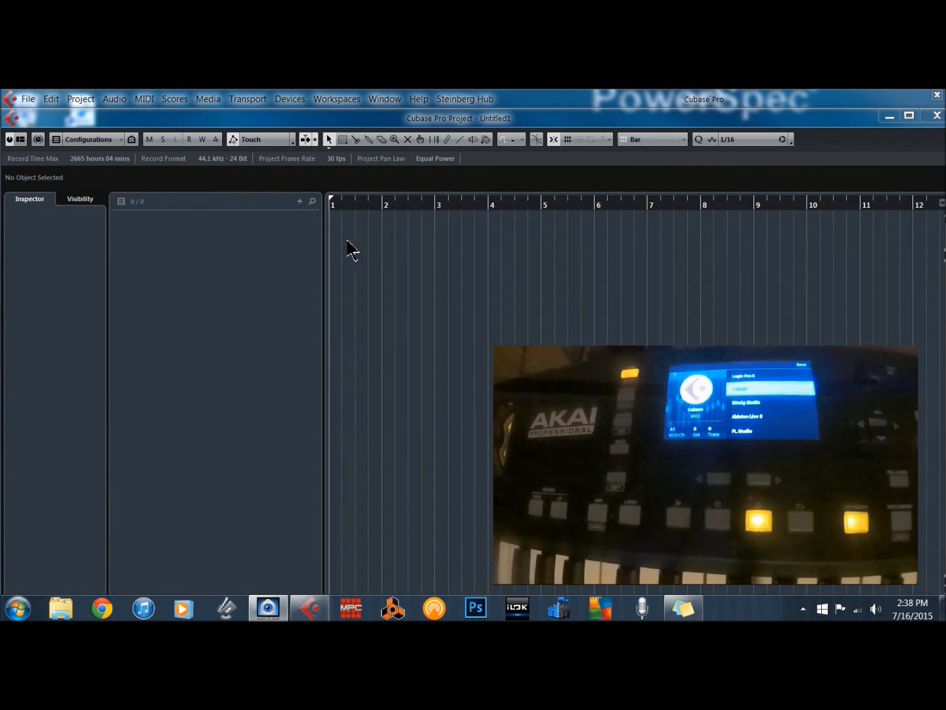
left_click(285, 98)
mouse_move(339, 104)
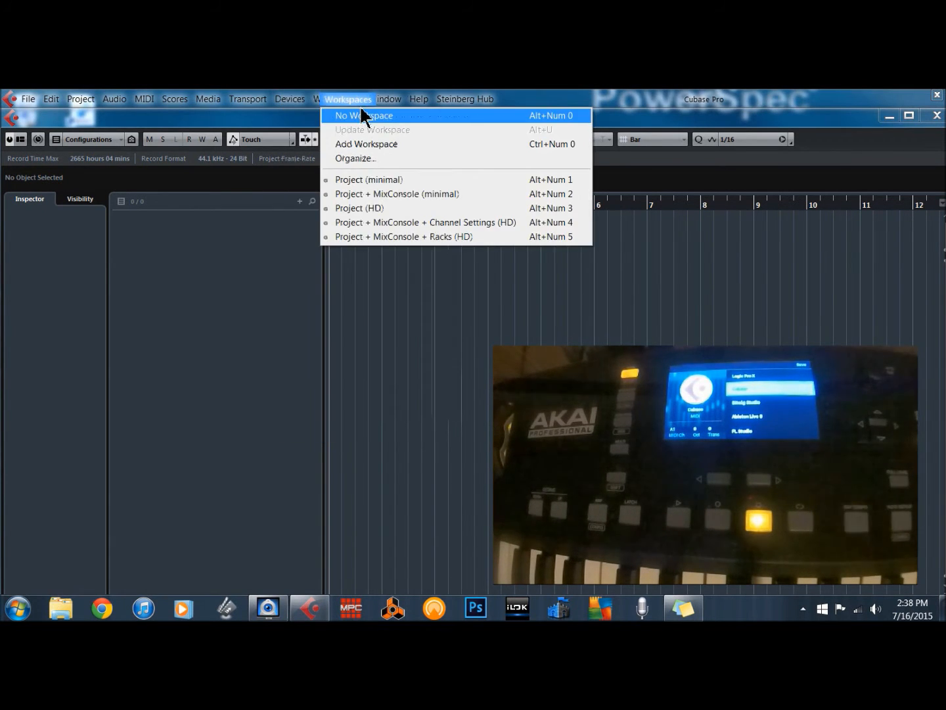
mouse_move(297, 99)
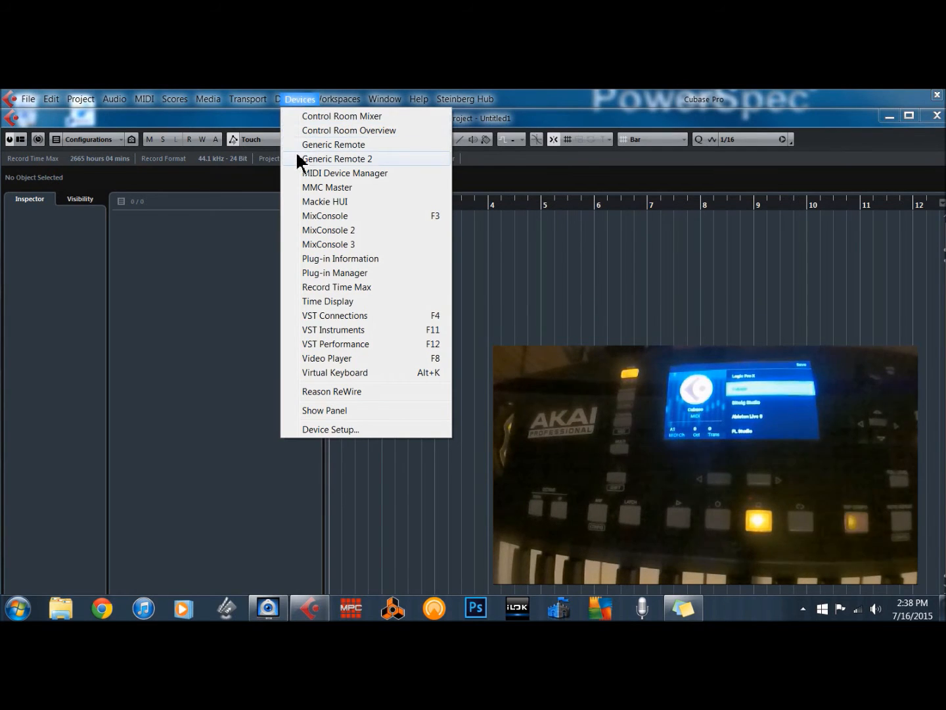
left_click(331, 329)
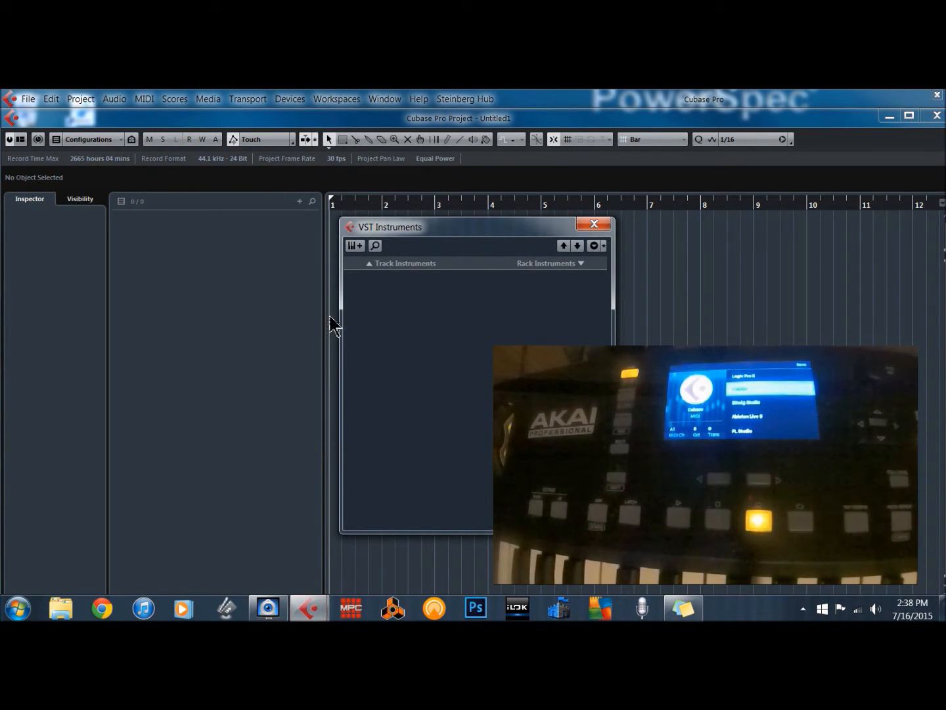
- Add one instrument track with the VIP_x64 instrument, then close the plug-in and VST Instruments windows
left_click(398, 264)
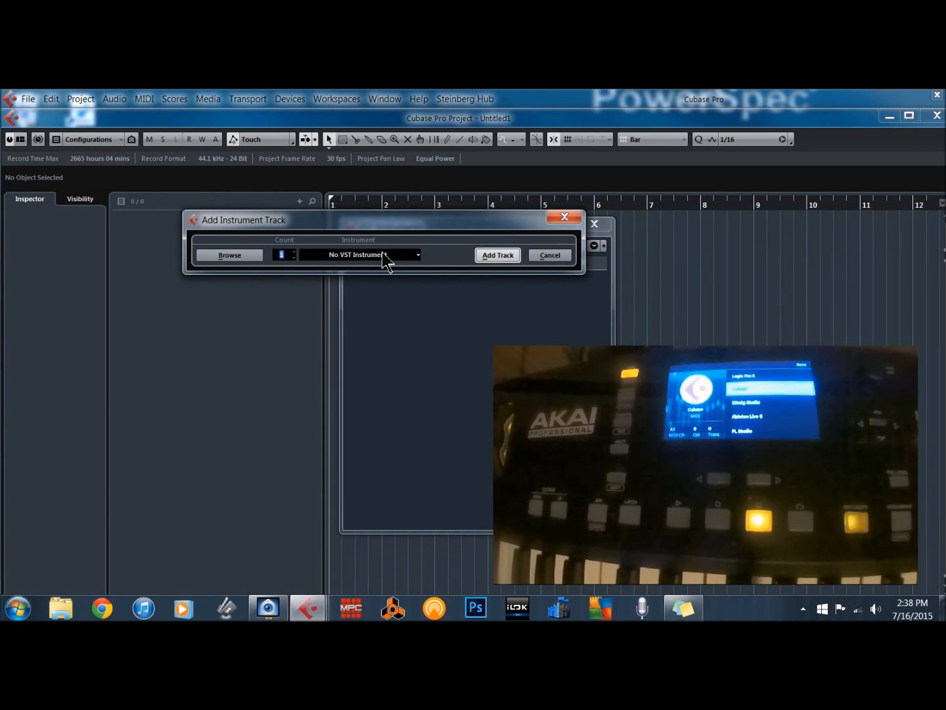
left_click(384, 257)
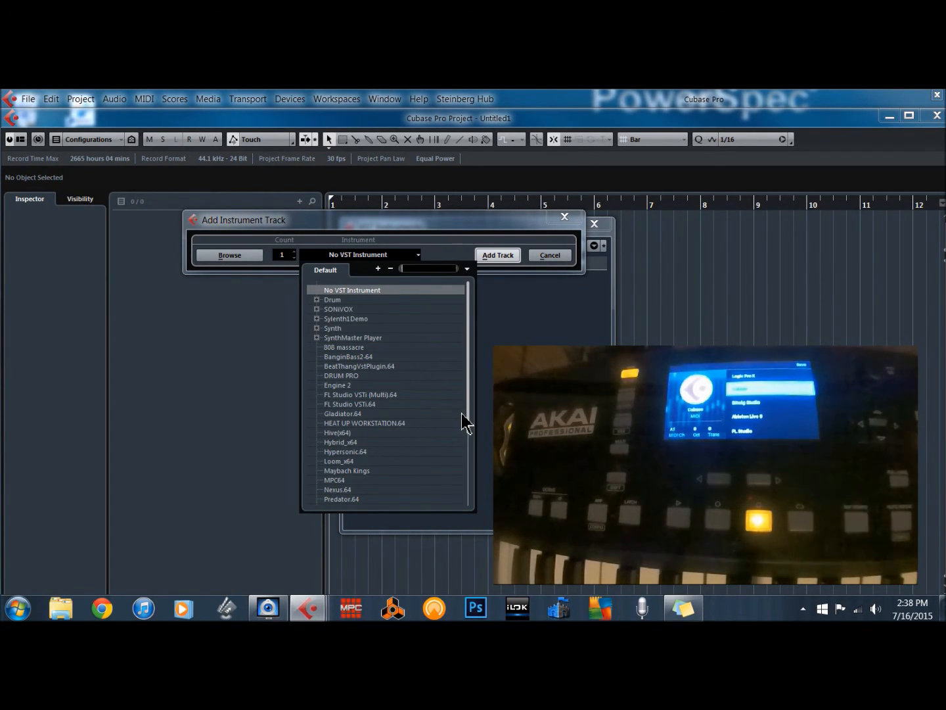
scroll(439, 444, "down", 3)
scroll(433, 490, "down", 1)
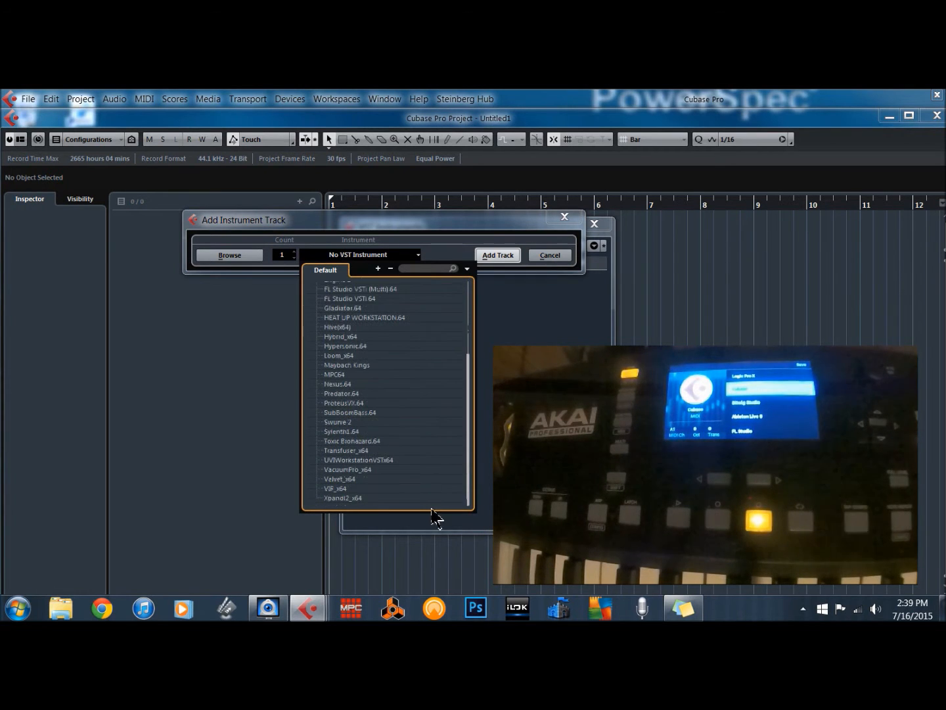
left_click(332, 489)
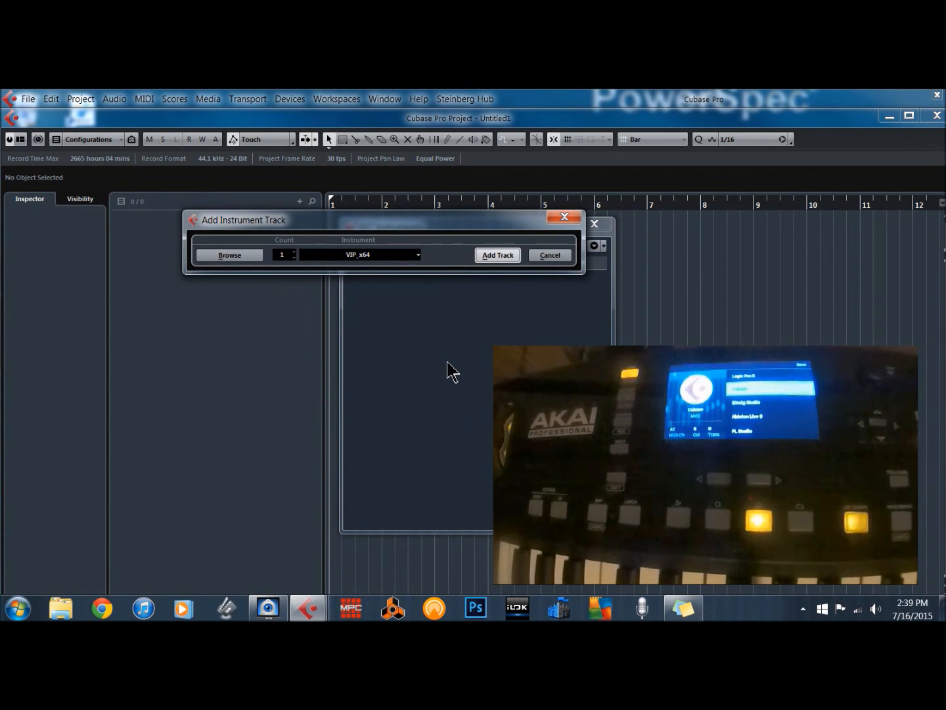
left_click(493, 255)
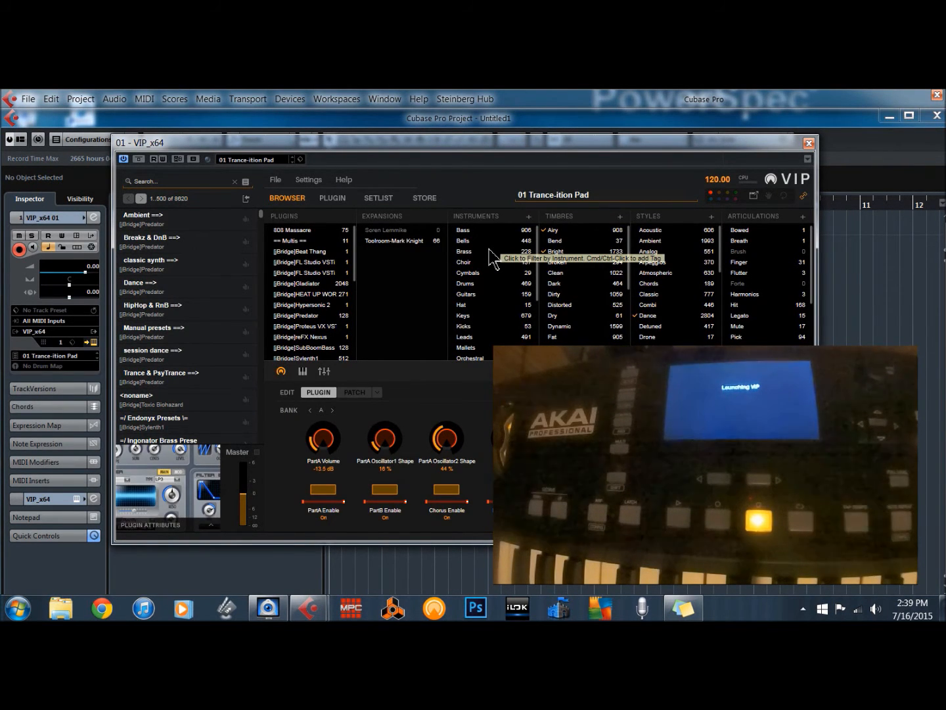
left_click(807, 142)
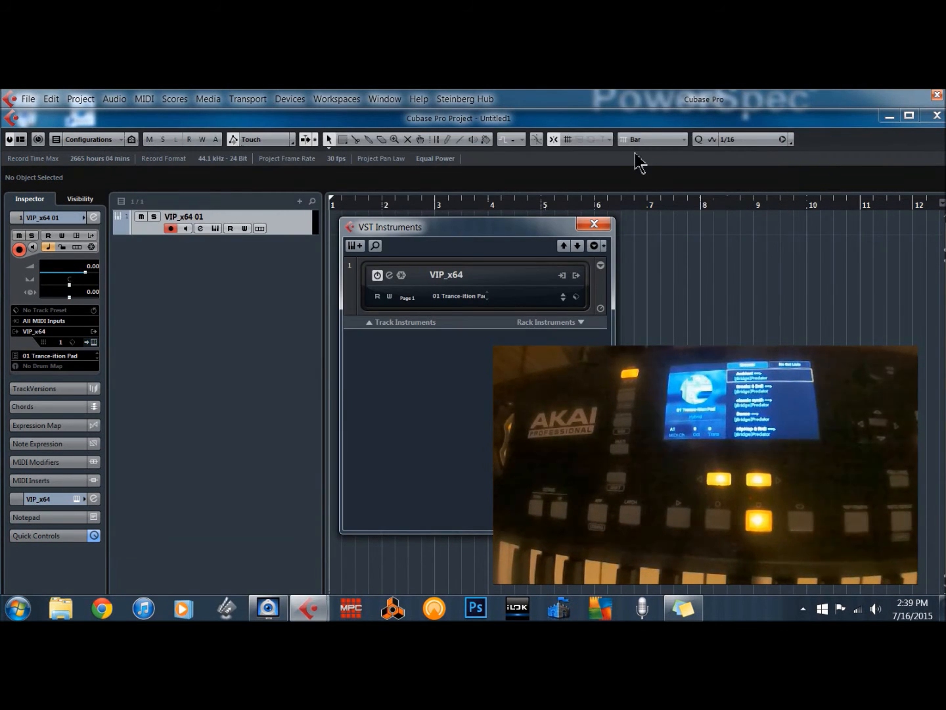
left_click(598, 224)
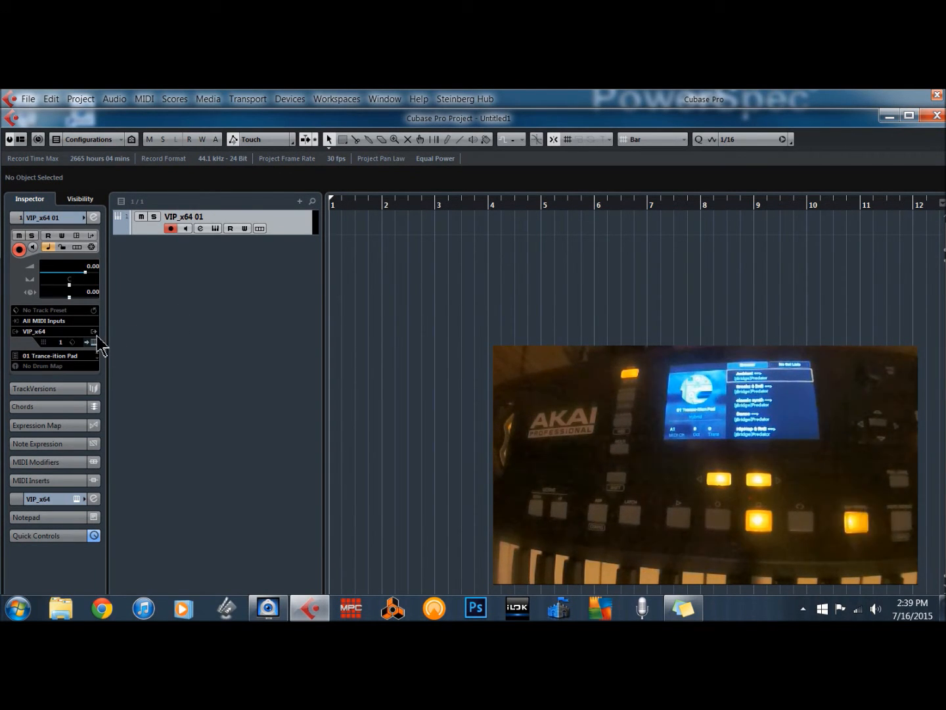
- Set the instrument track's MIDI input to ADVANCE61 USB PORT 1
left_click(53, 322)
left_click(53, 323)
left_click(54, 322)
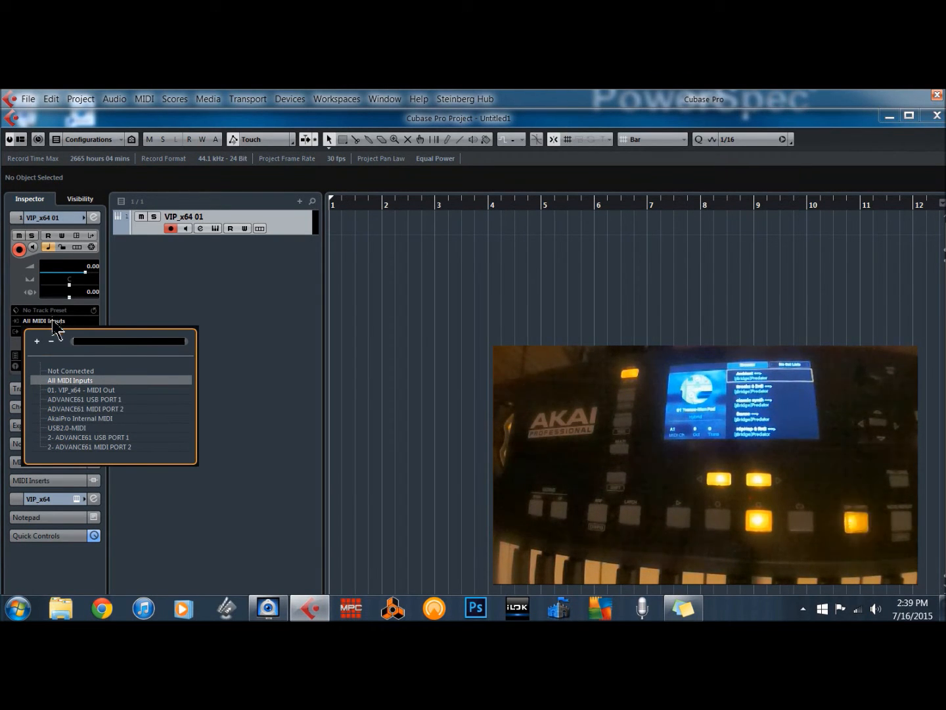
left_click(104, 399)
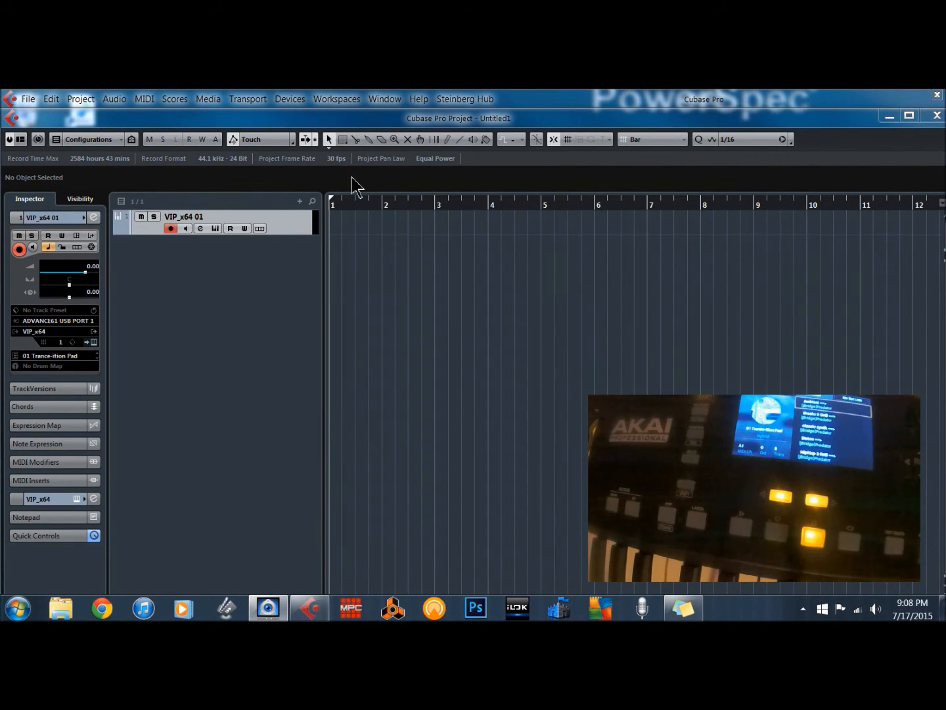
- In Device Setup, add a Generic Remote device and set its MIDI input to ADVANCE61 USB PORT 1
left_click(292, 100)
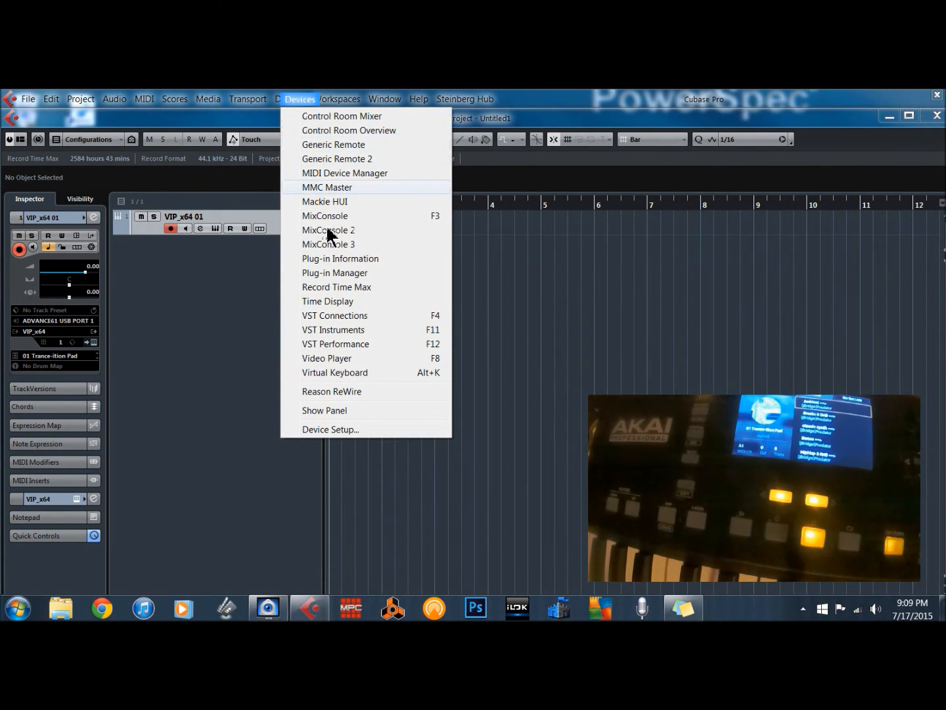
left_click(314, 431)
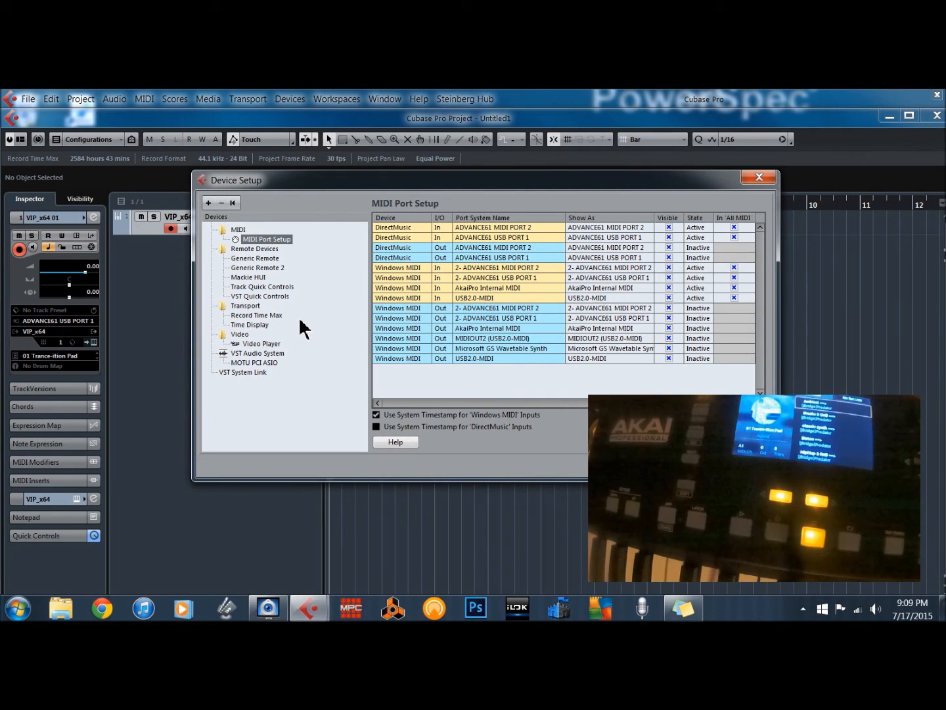
left_click(258, 248)
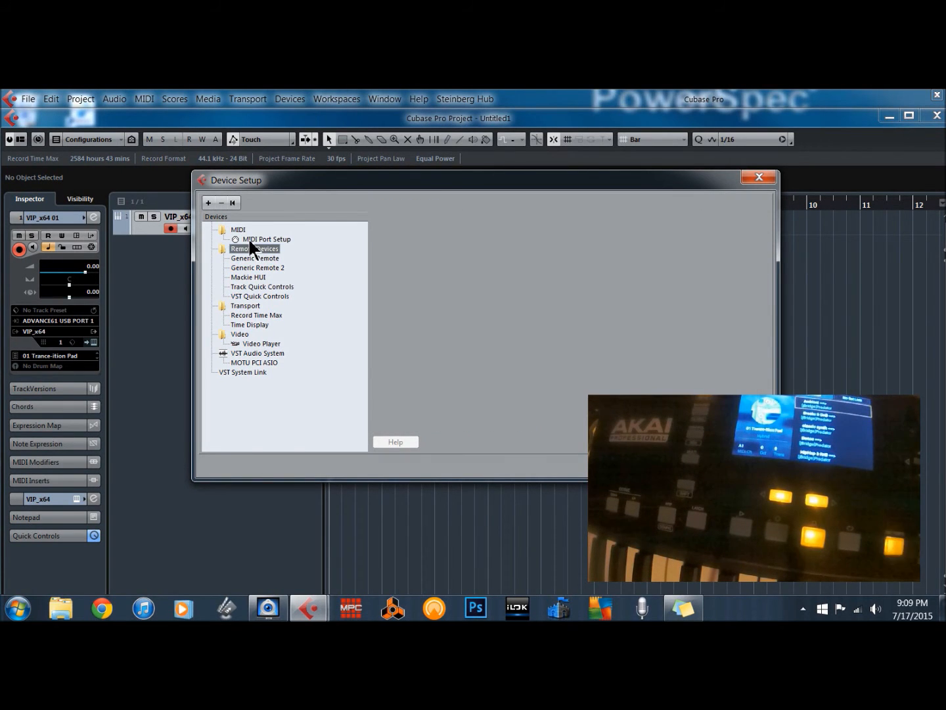
left_click(207, 203)
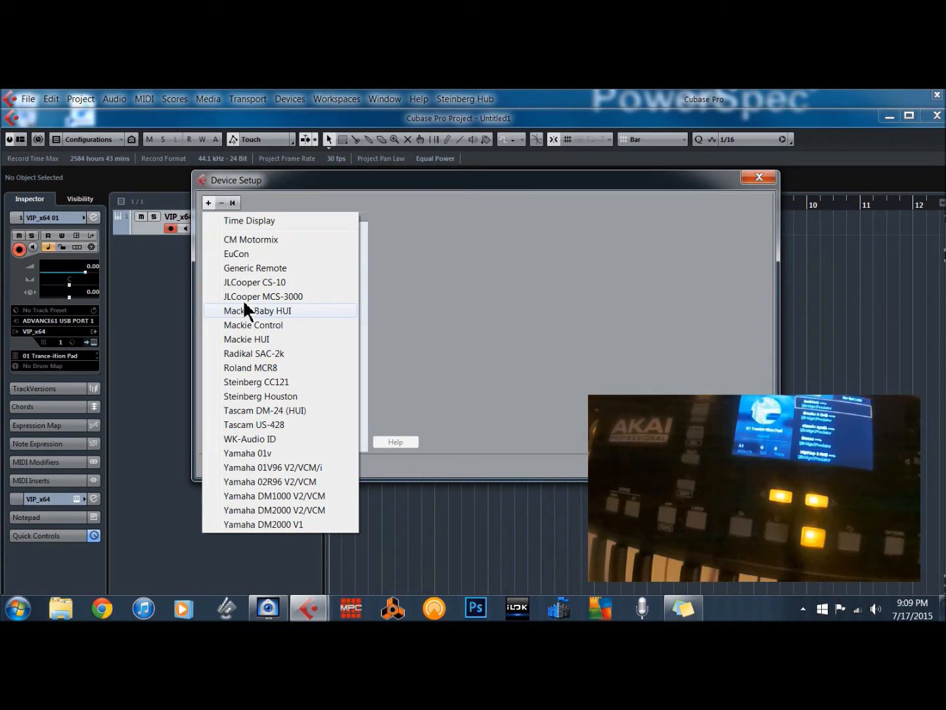
left_click(261, 267)
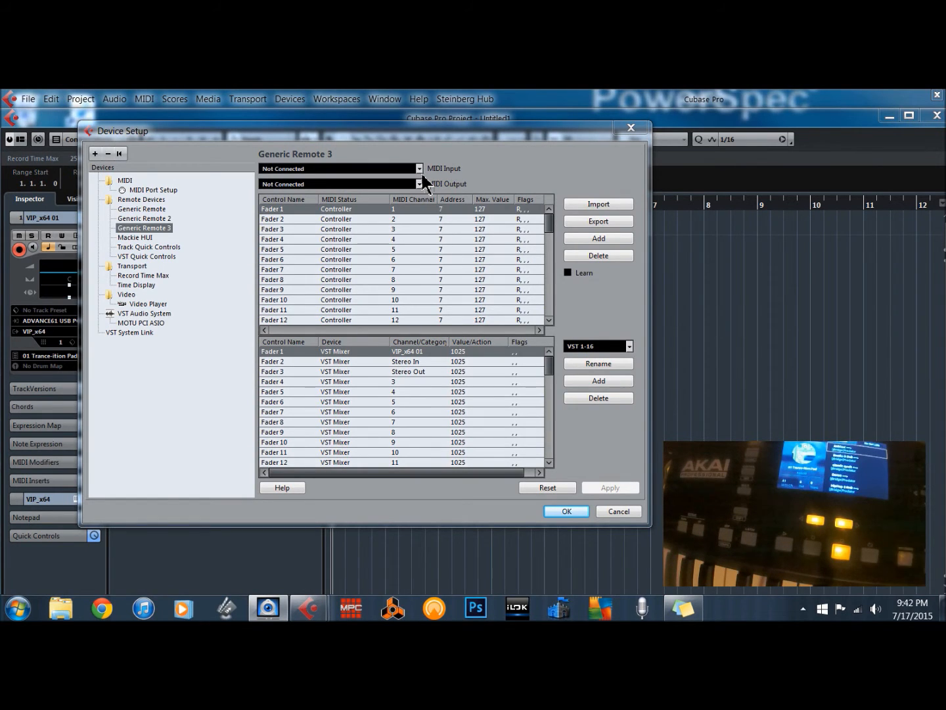
left_click(343, 166)
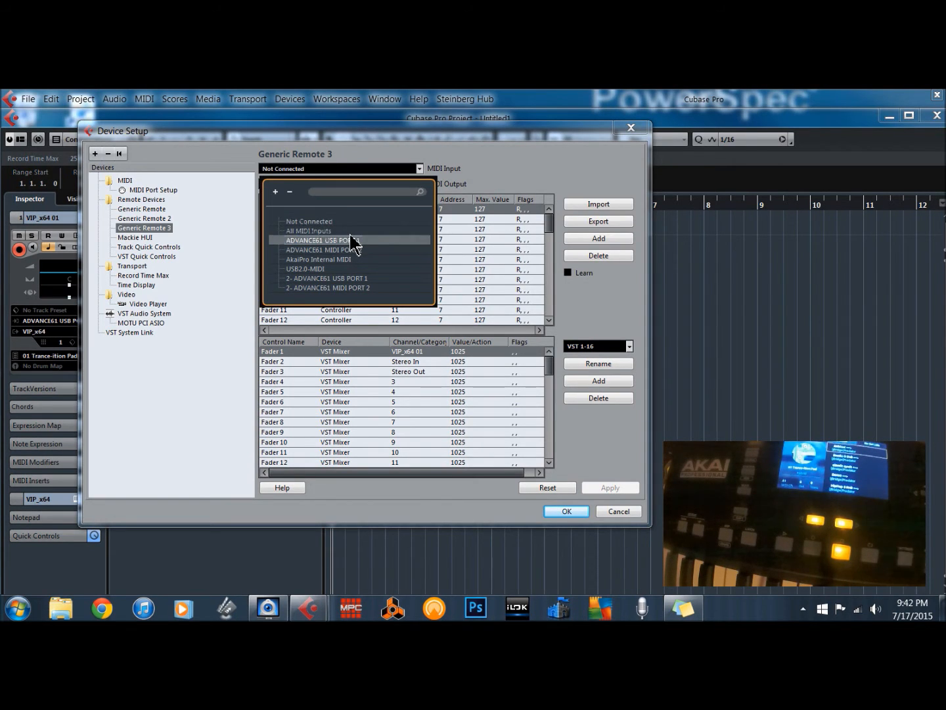
left_click(351, 240)
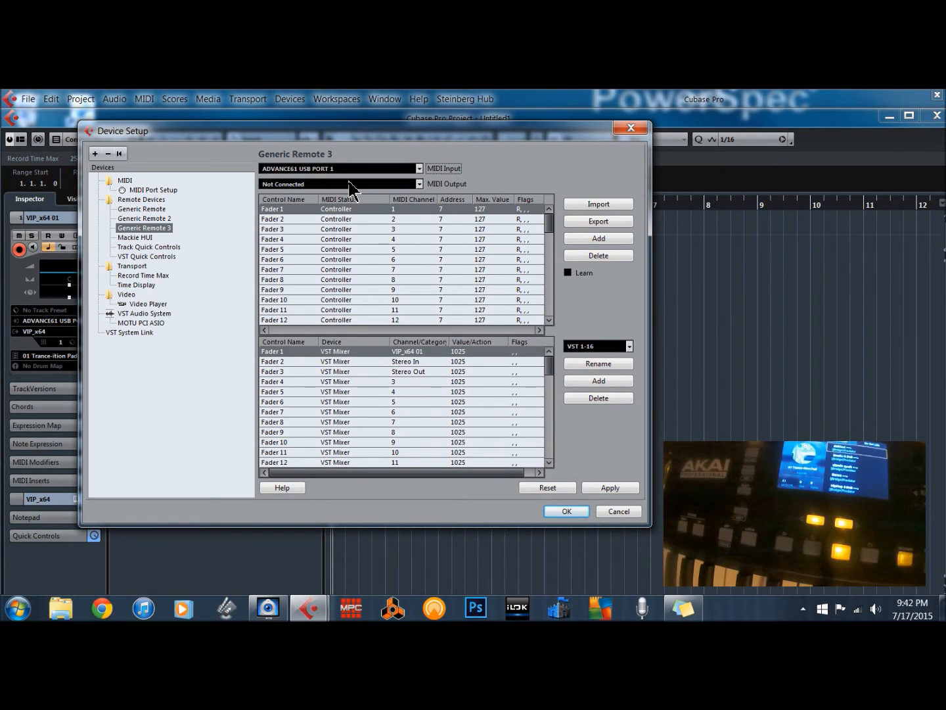
- Rename the remote's first three controls to REC, STOP and PLAY
double_click(267, 209)
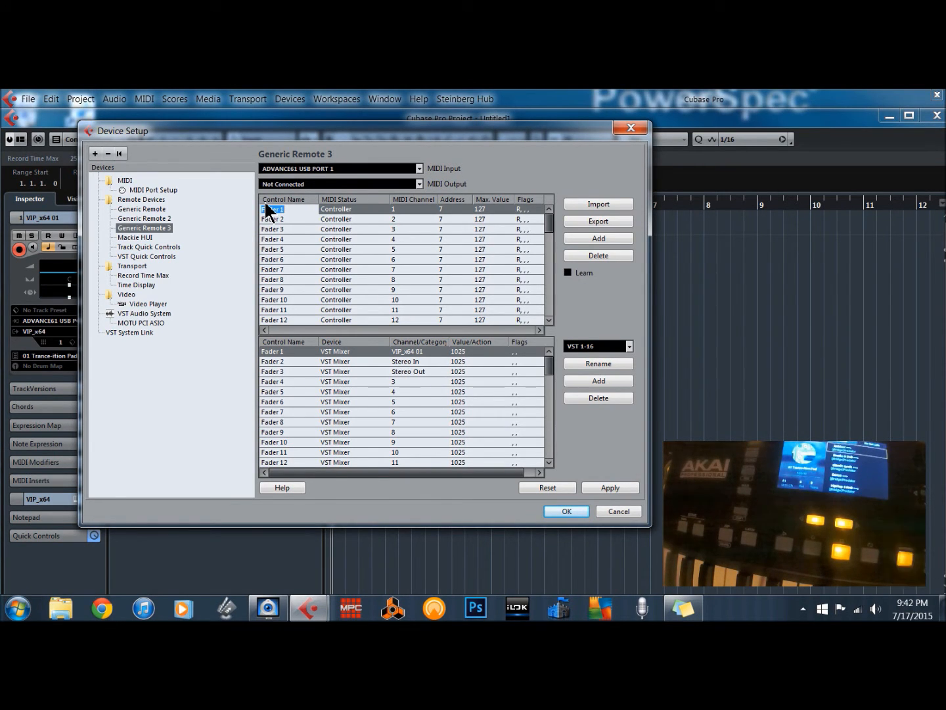
type("REC")
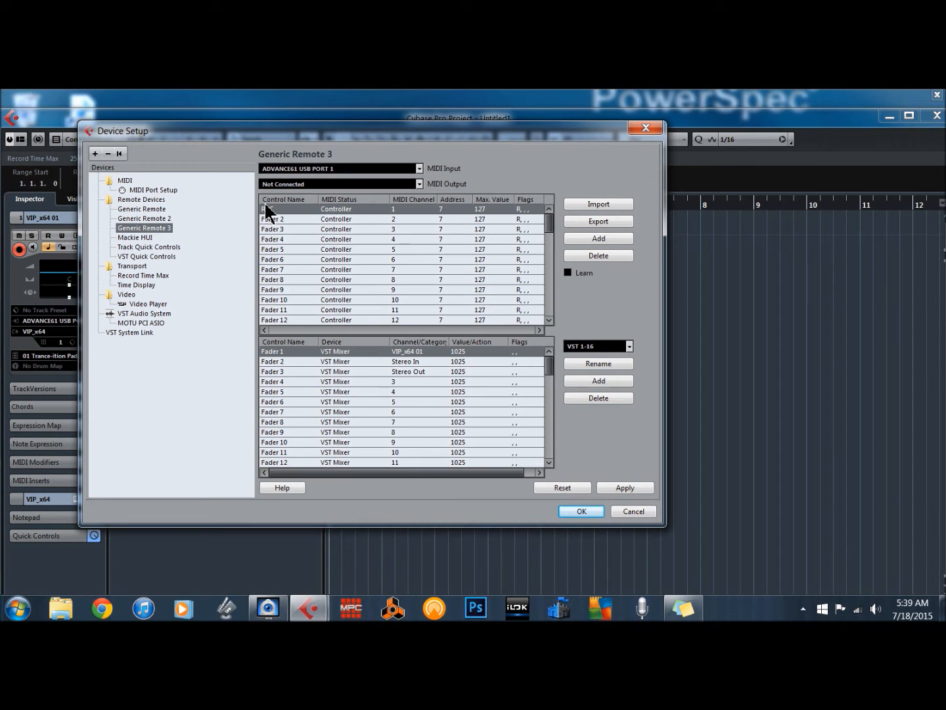
left_click(264, 218)
left_click(264, 218)
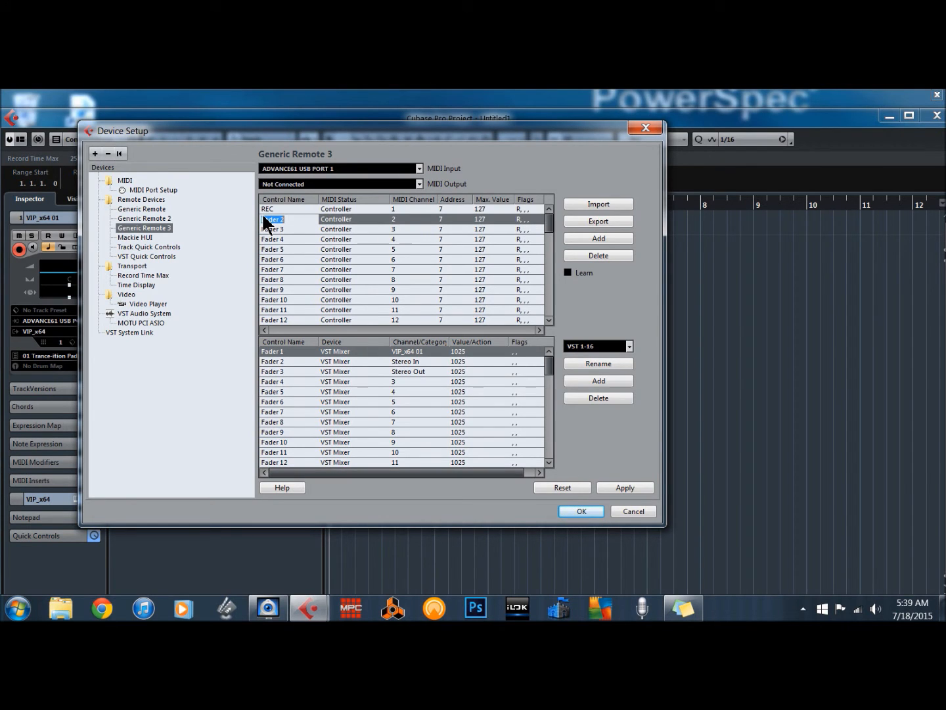
key("BackSpace")
type("VOL")
type("P")
key("Return")
double_click(260, 227)
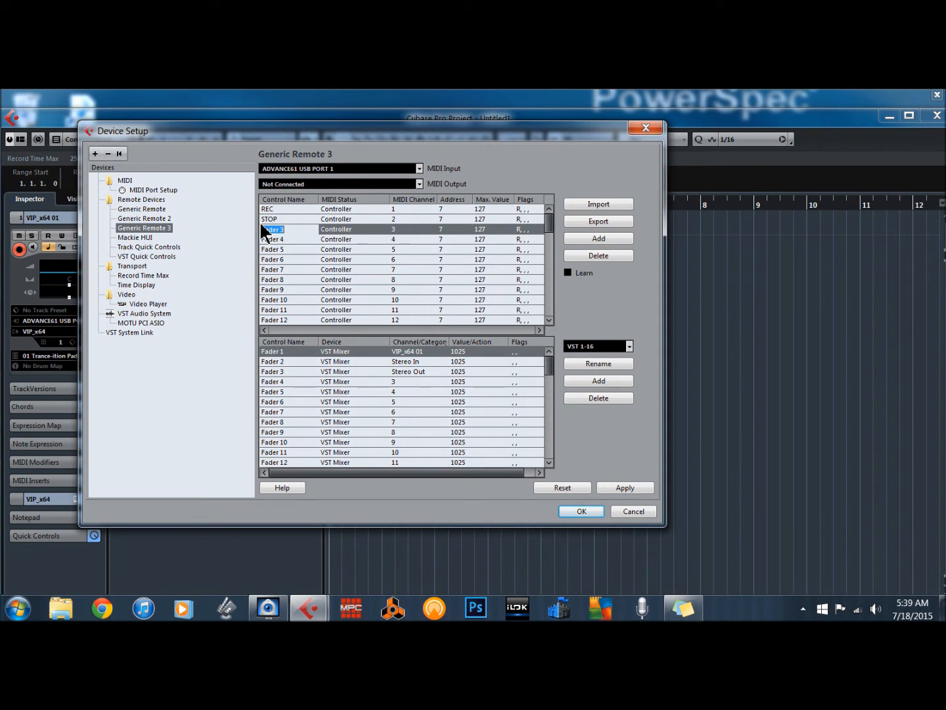
type("PLAY")
key("Return")
- Use Learn to assign the keyboard's transport buttons to the REC, STOP and PLAY controls
left_click(273, 237)
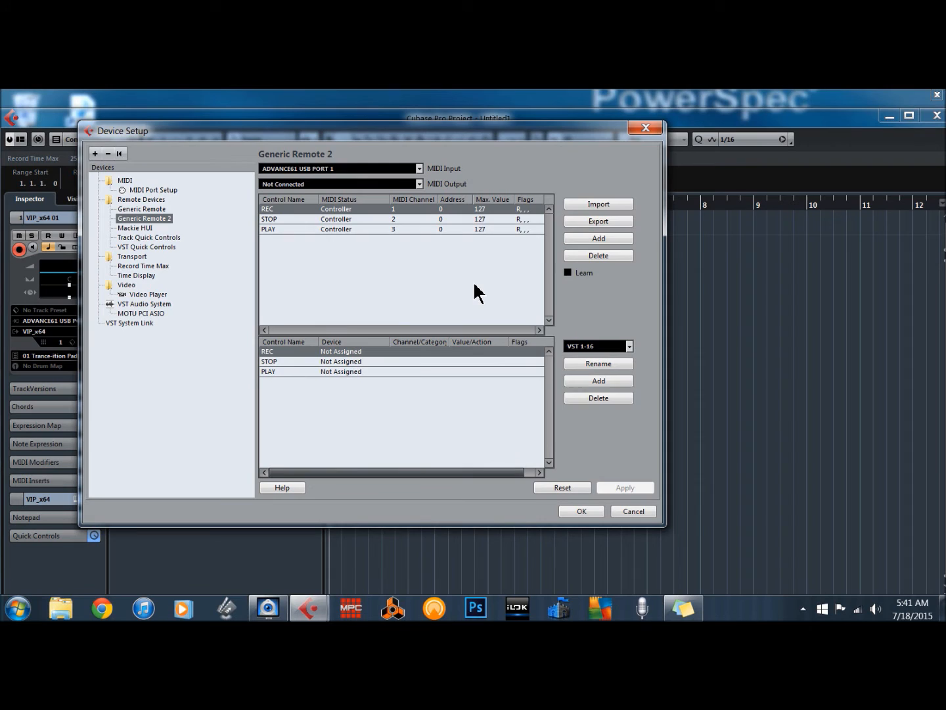
left_click(567, 272)
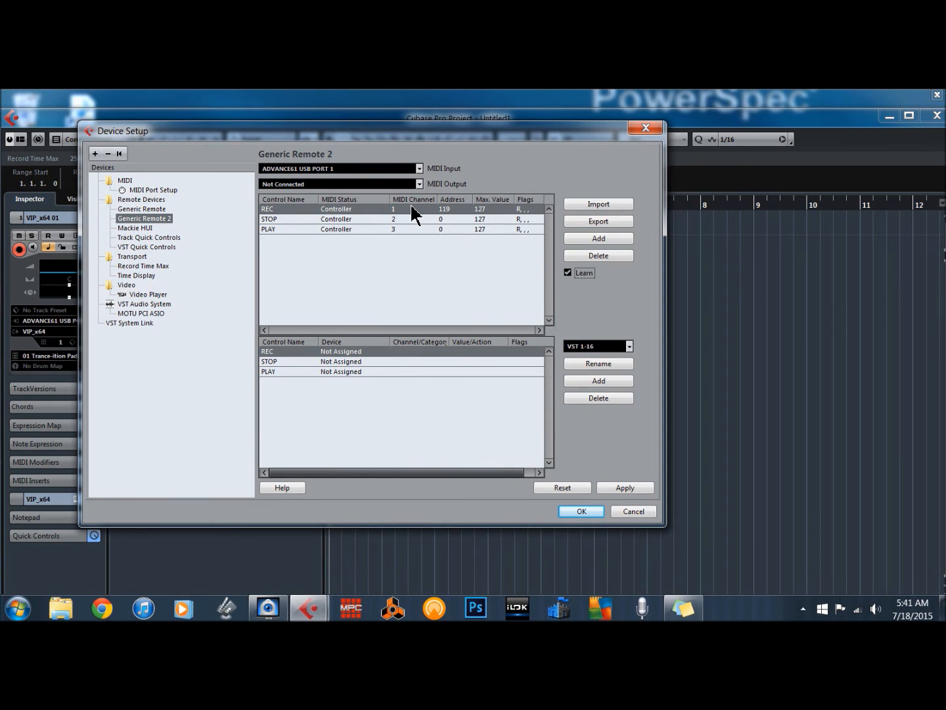
left_click(266, 215)
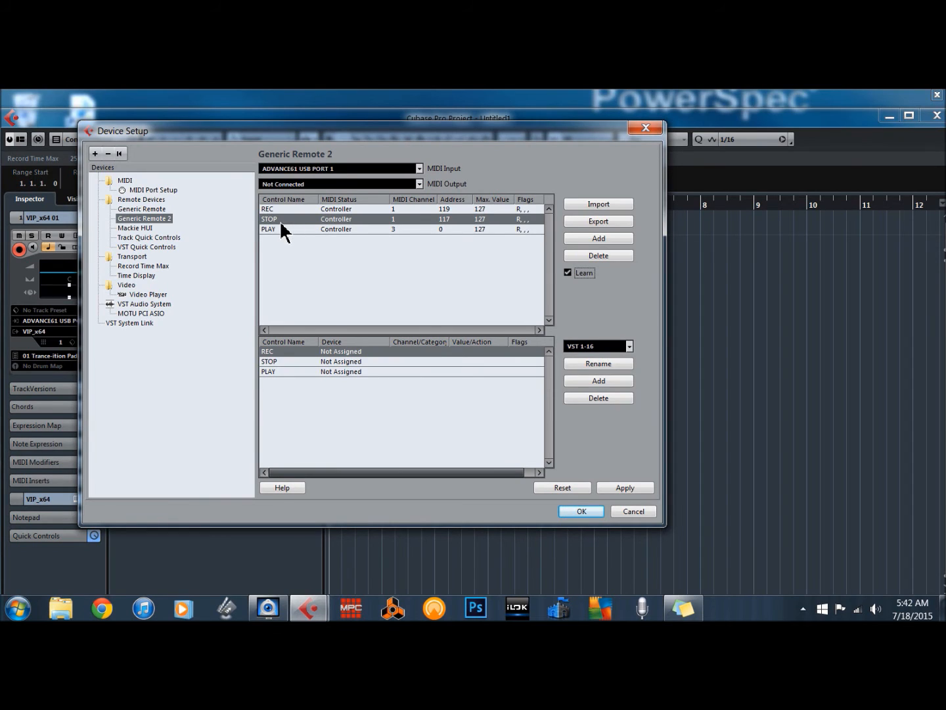
left_click(261, 228)
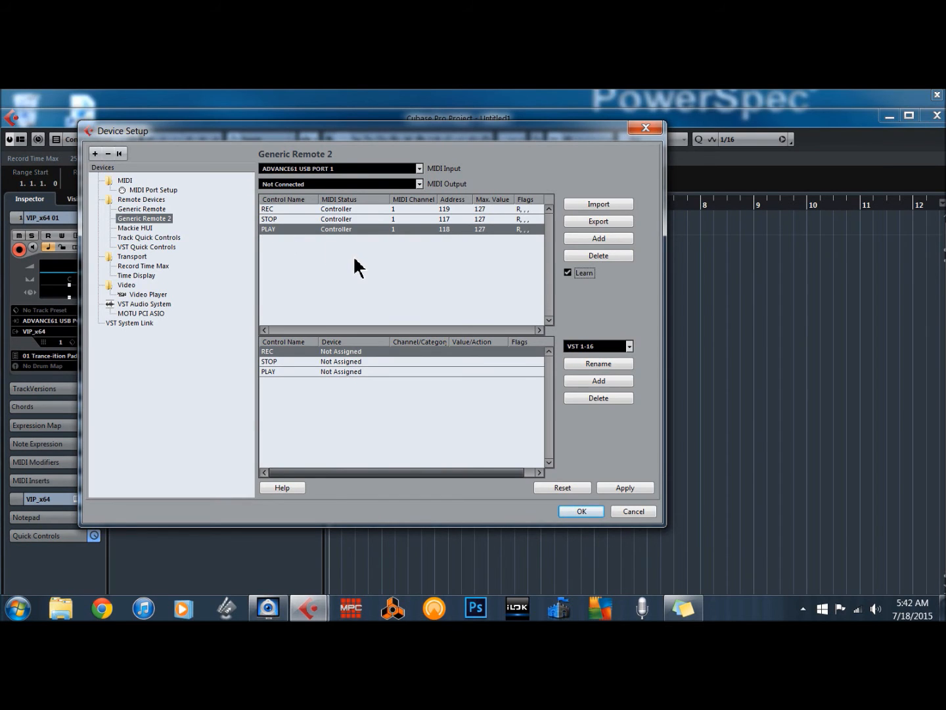
left_click(566, 271)
- Assign the REC control to the Transport device with the Device category
left_click(331, 349)
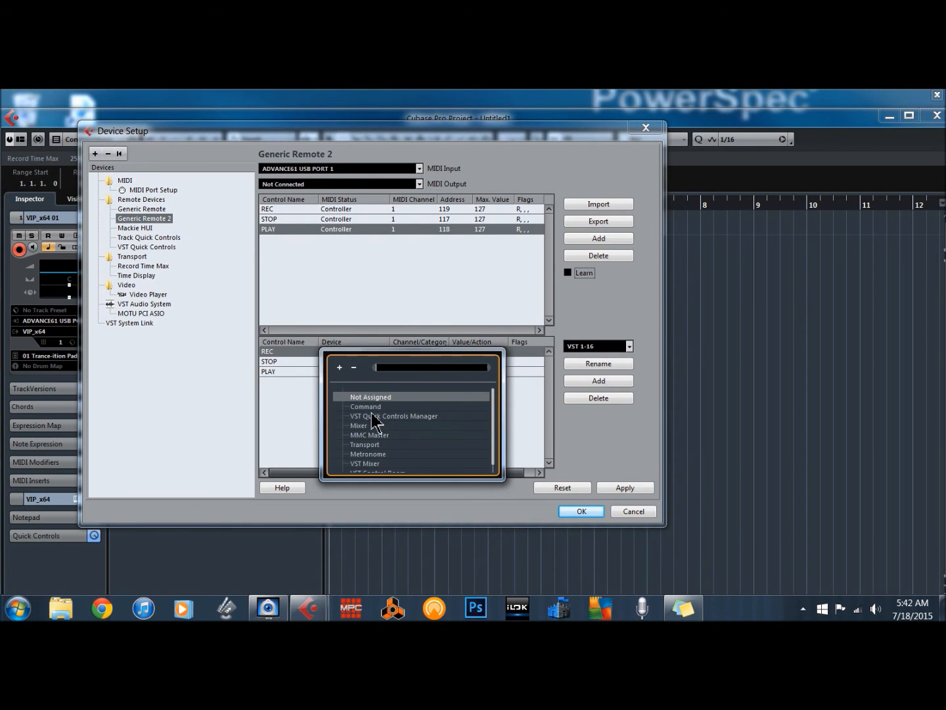
left_click(354, 444)
double_click(355, 445)
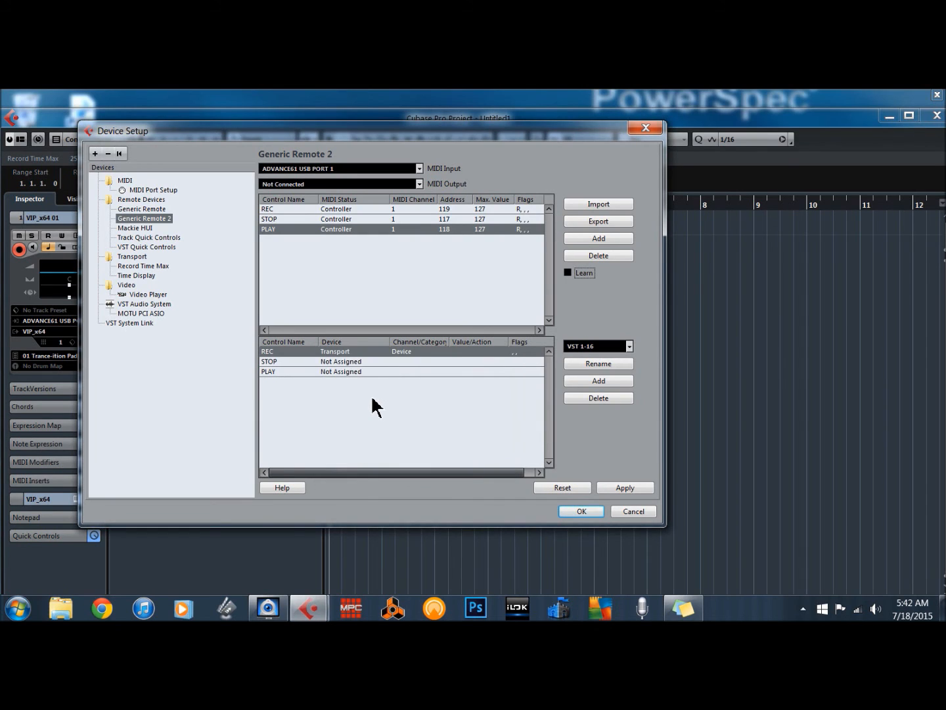
left_click(390, 352)
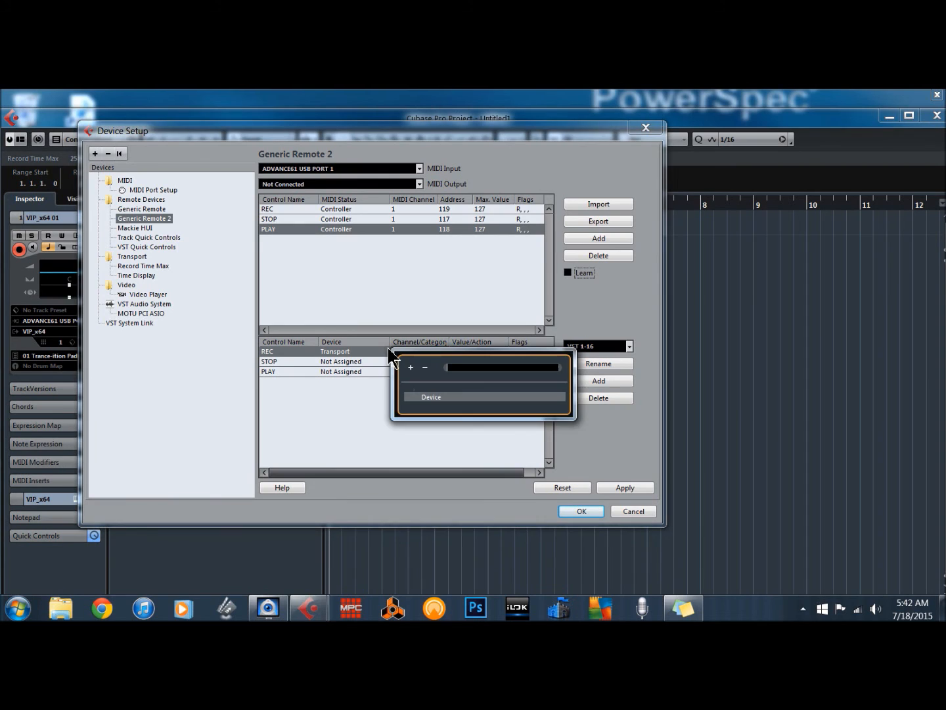
left_click(337, 413)
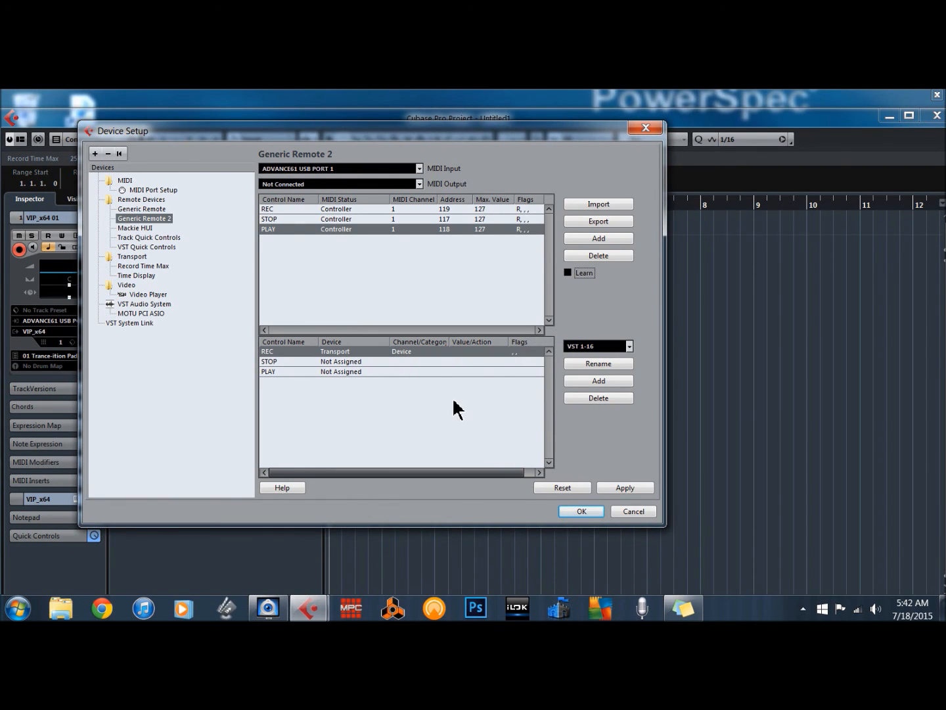
- Set the REC control's action to record
left_click(463, 352)
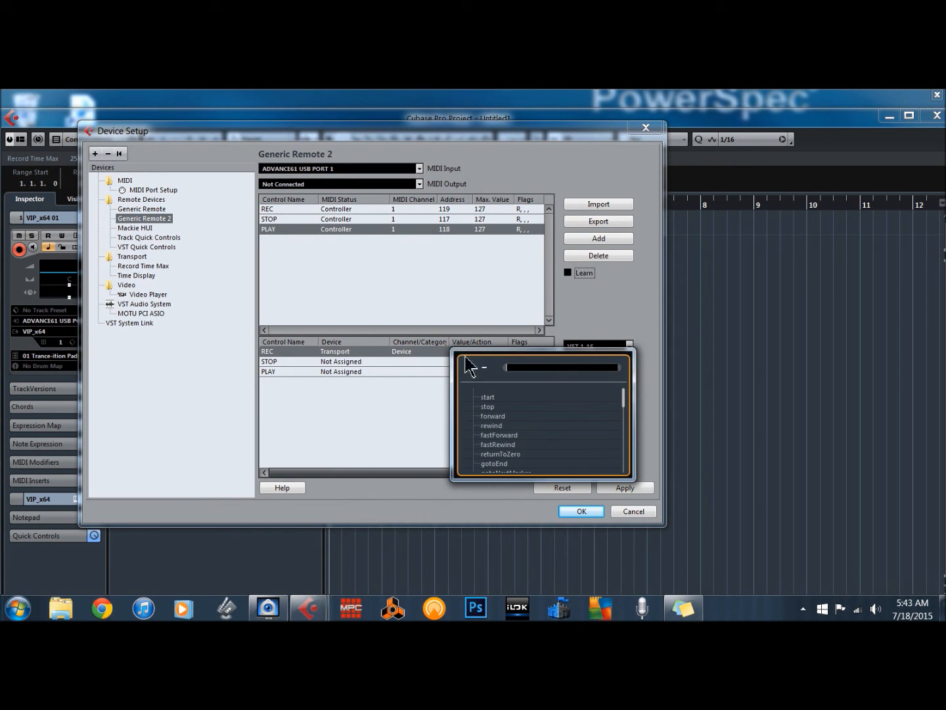
left_click(614, 393)
left_click_drag(621, 394, 622, 405)
scroll(623, 405, "up", 3)
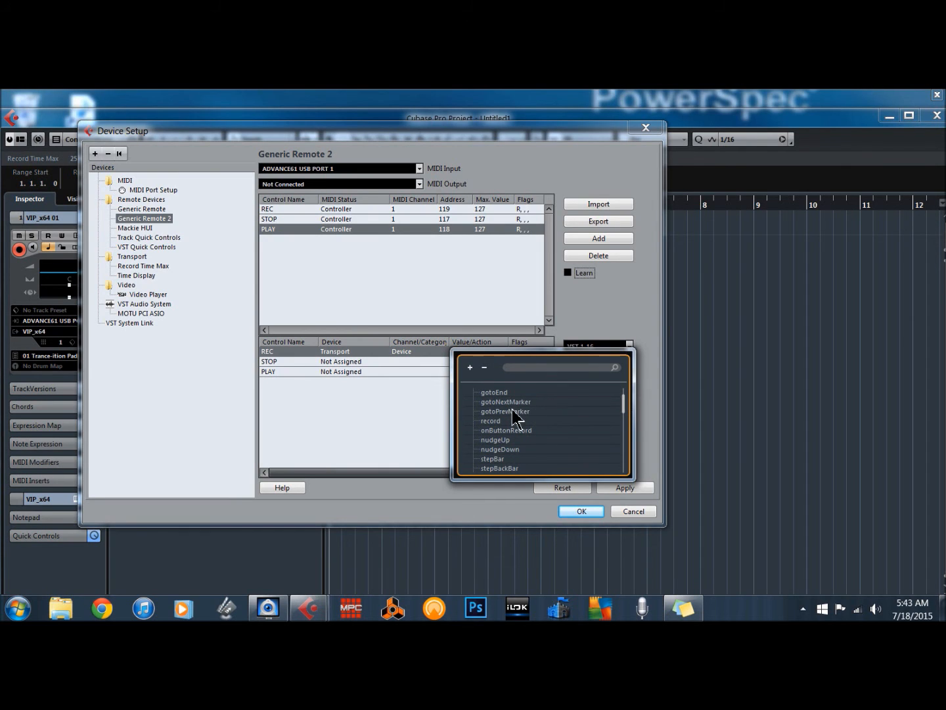
left_click(477, 420)
double_click(479, 421)
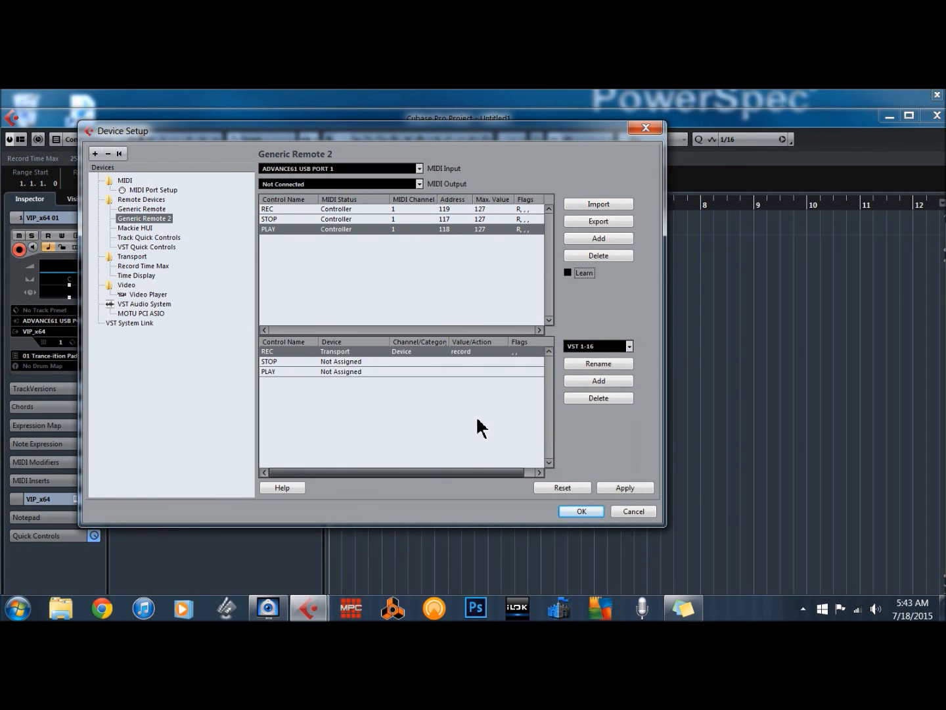
- Set the REC control's flag to Toggle, and assign STOP to the Transport device's stop action with the Toggle flag
left_click(515, 350)
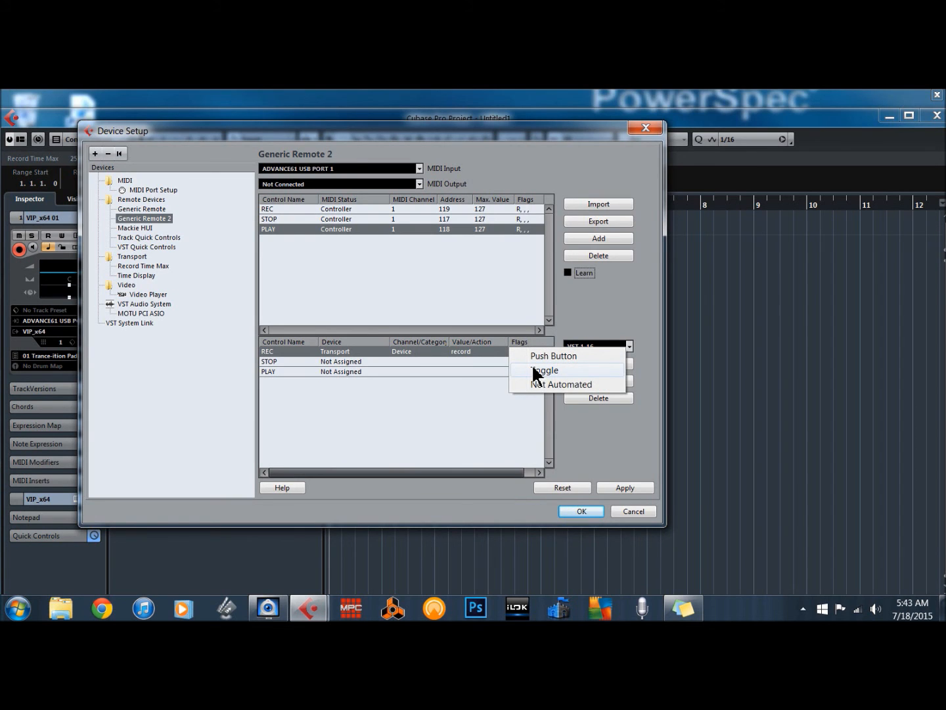
left_click(536, 372)
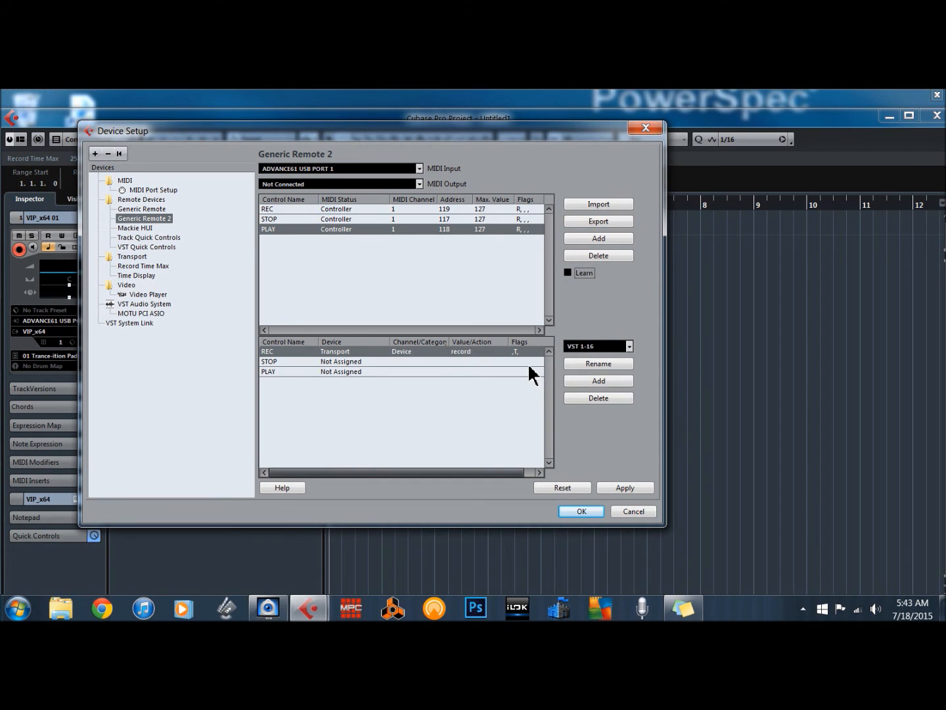
left_click(338, 361)
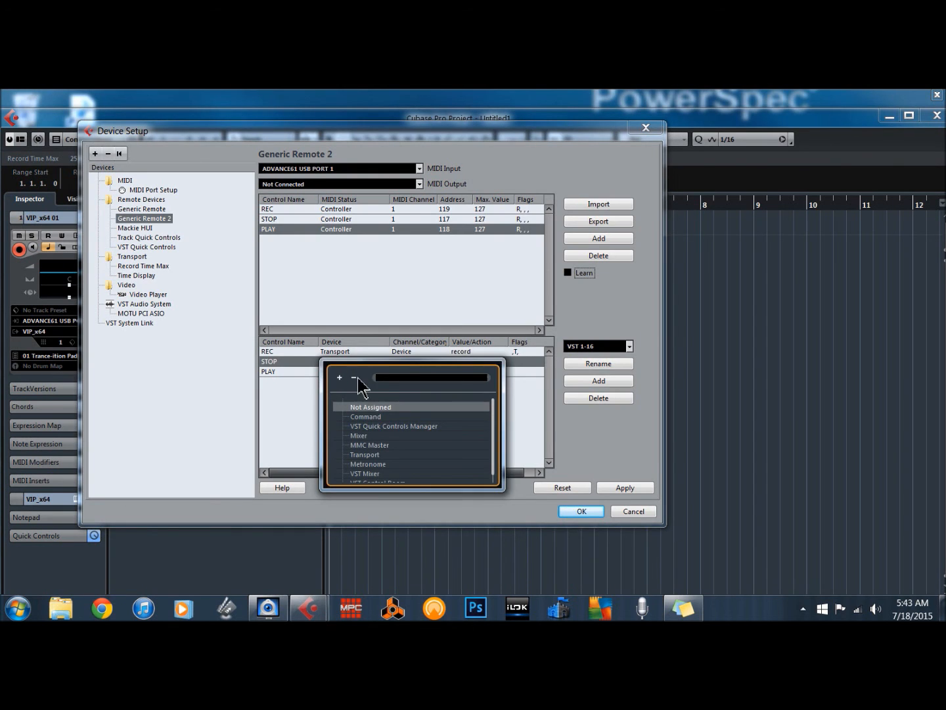
left_click(365, 454)
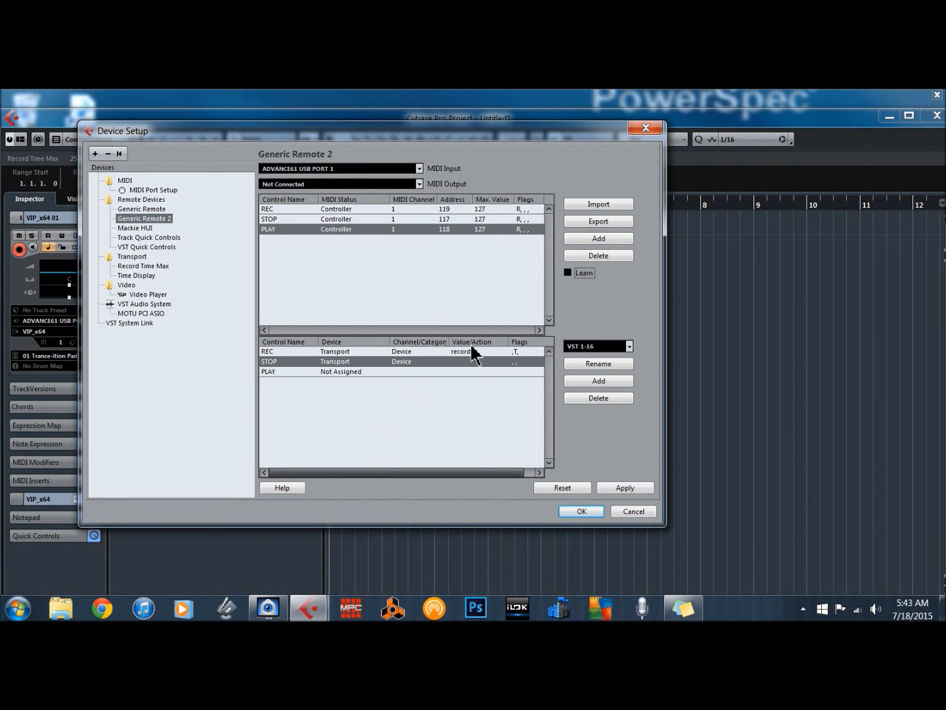
left_click(450, 359)
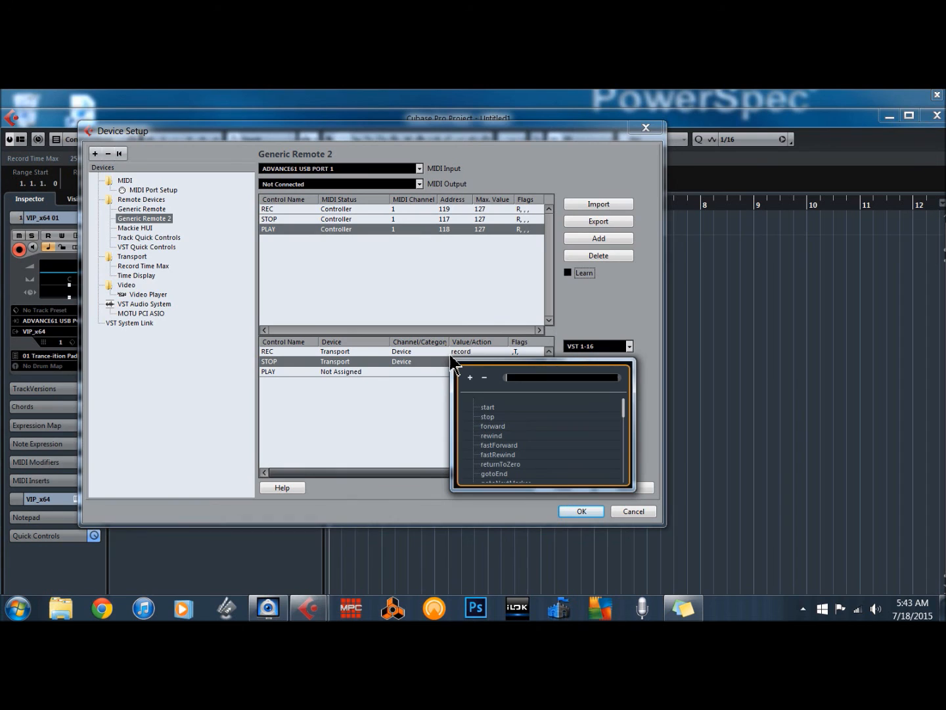
left_click(486, 417)
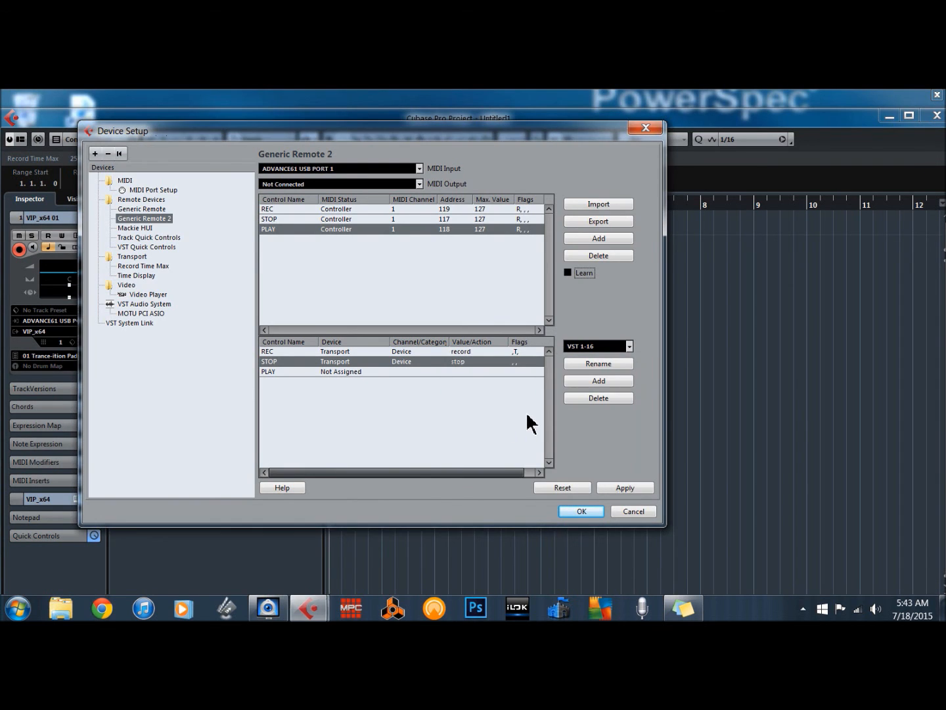
left_click(514, 358)
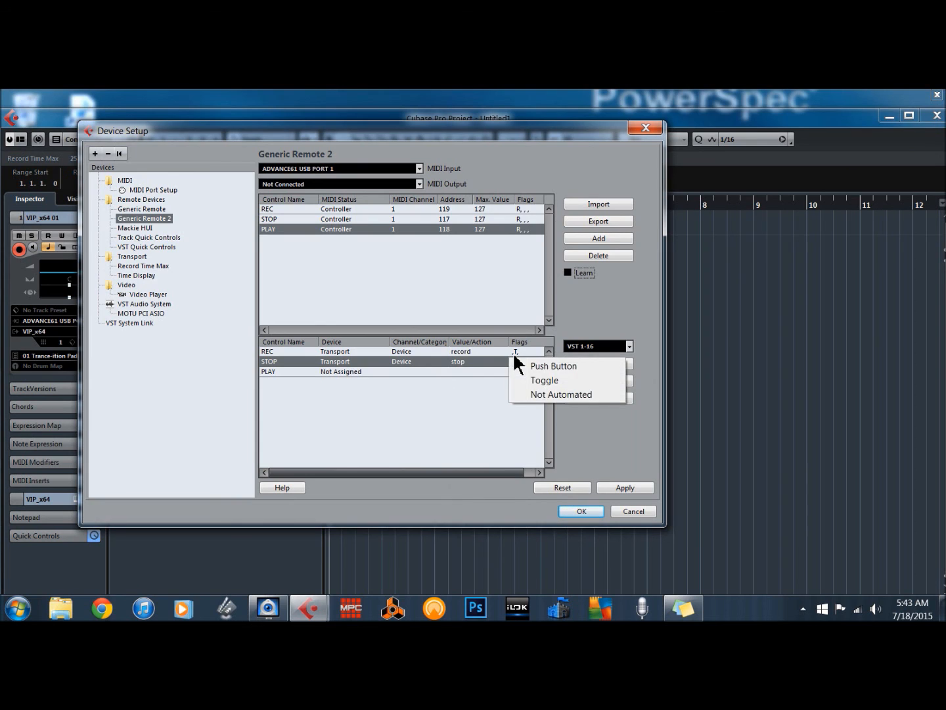
left_click(537, 384)
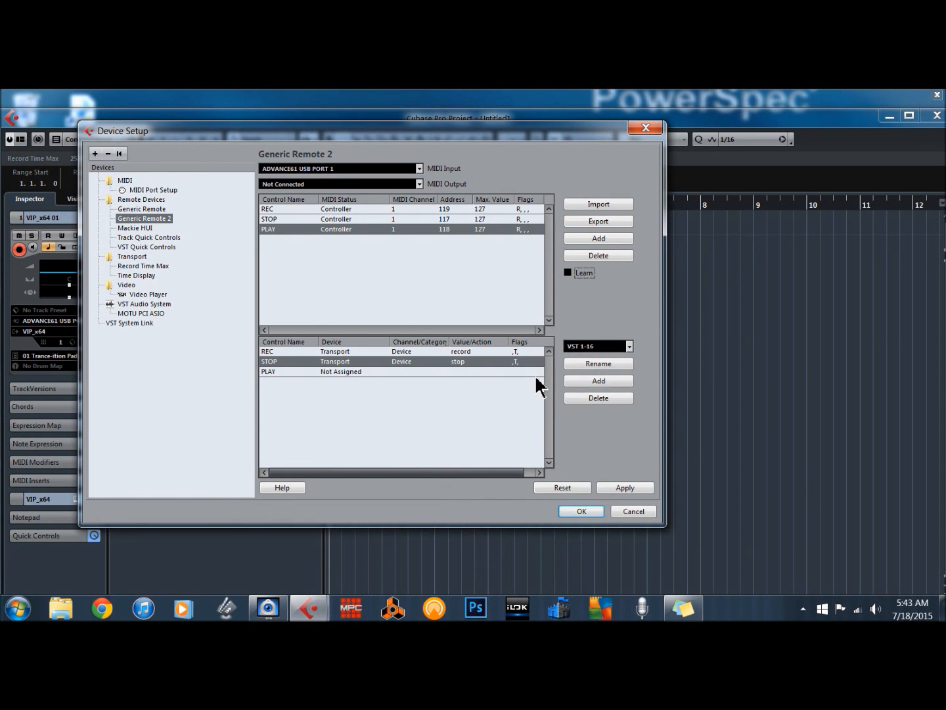
- Assign the PLAY control to the Transport device's start action with the Toggle flag, then apply and close Device Setup
left_click(317, 370)
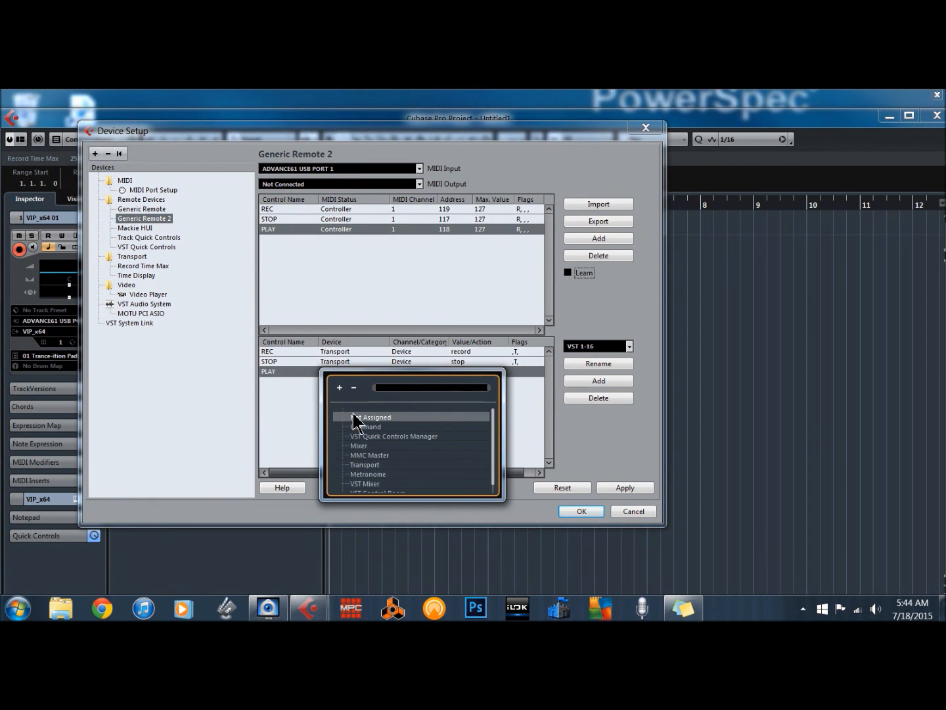
left_click(362, 465)
left_click(362, 464)
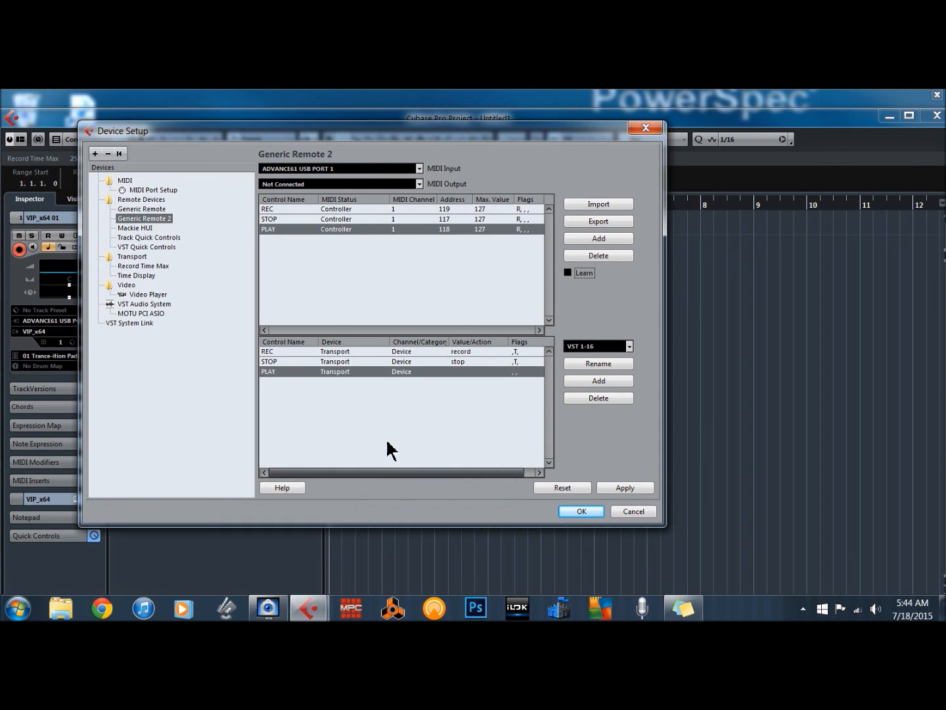
left_click(451, 370)
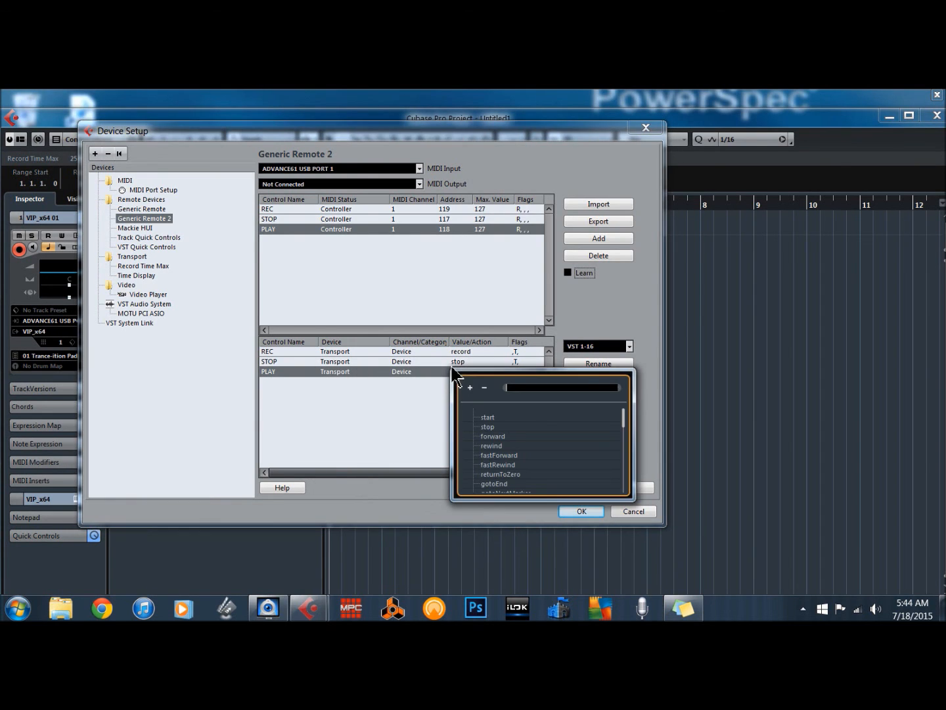
left_click(483, 417)
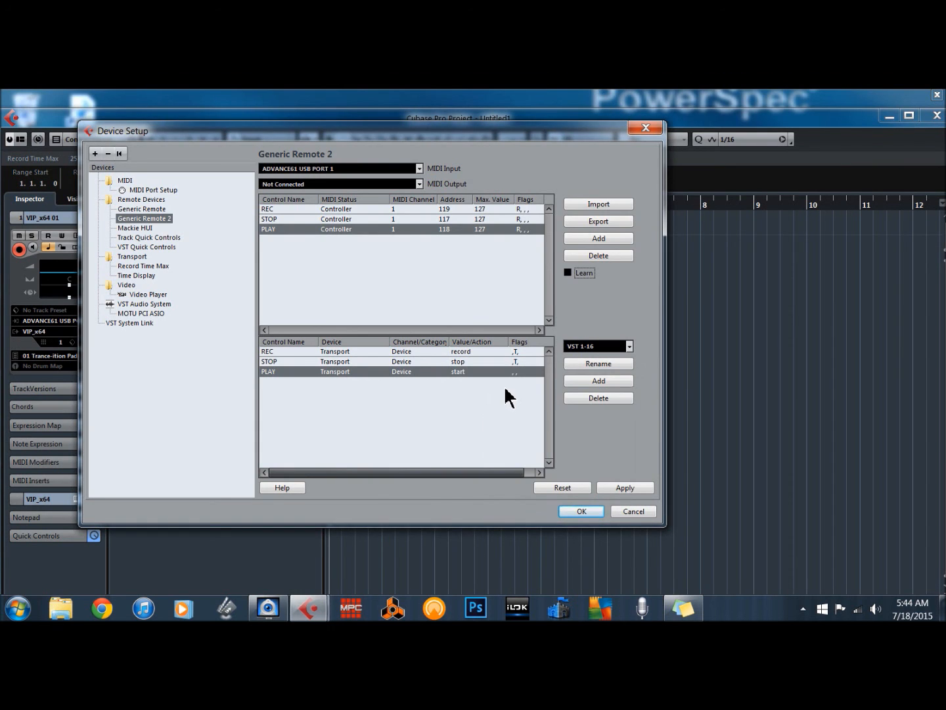
left_click(518, 370)
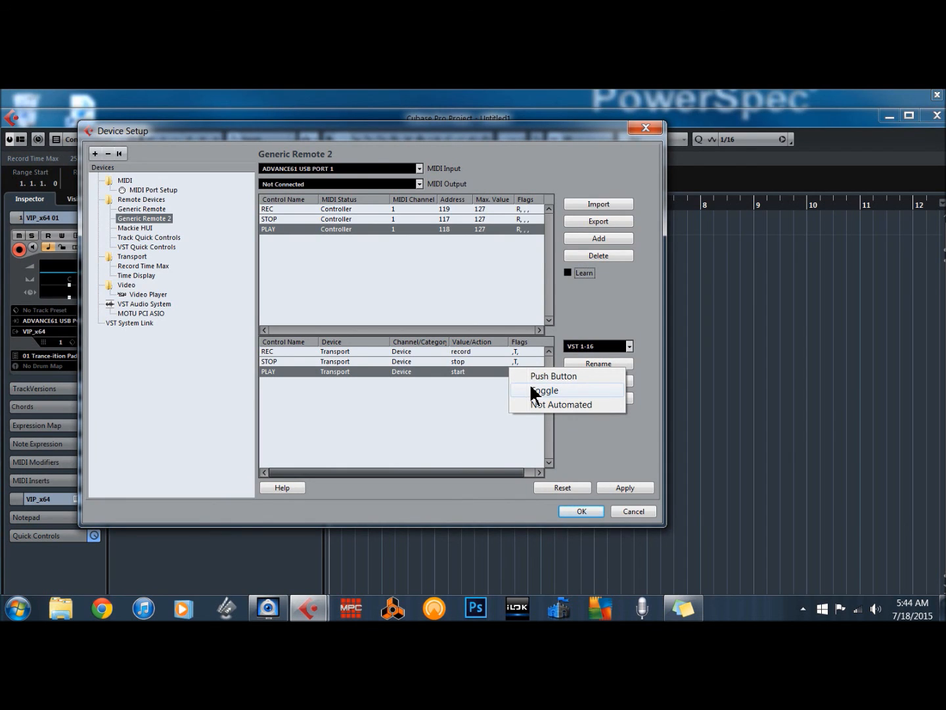
left_click(532, 392)
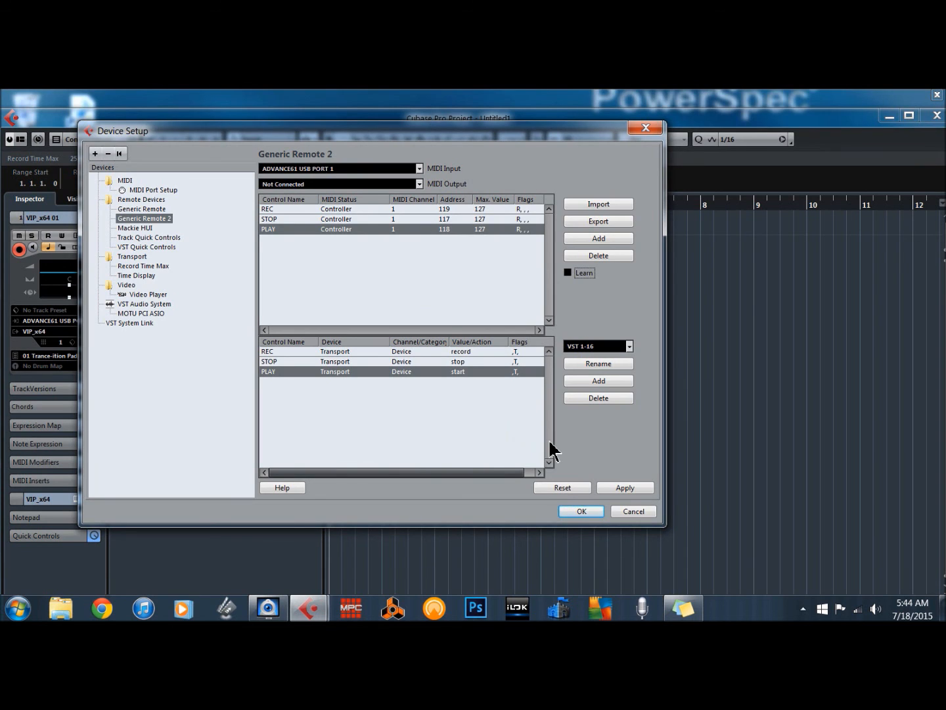
left_click(621, 488)
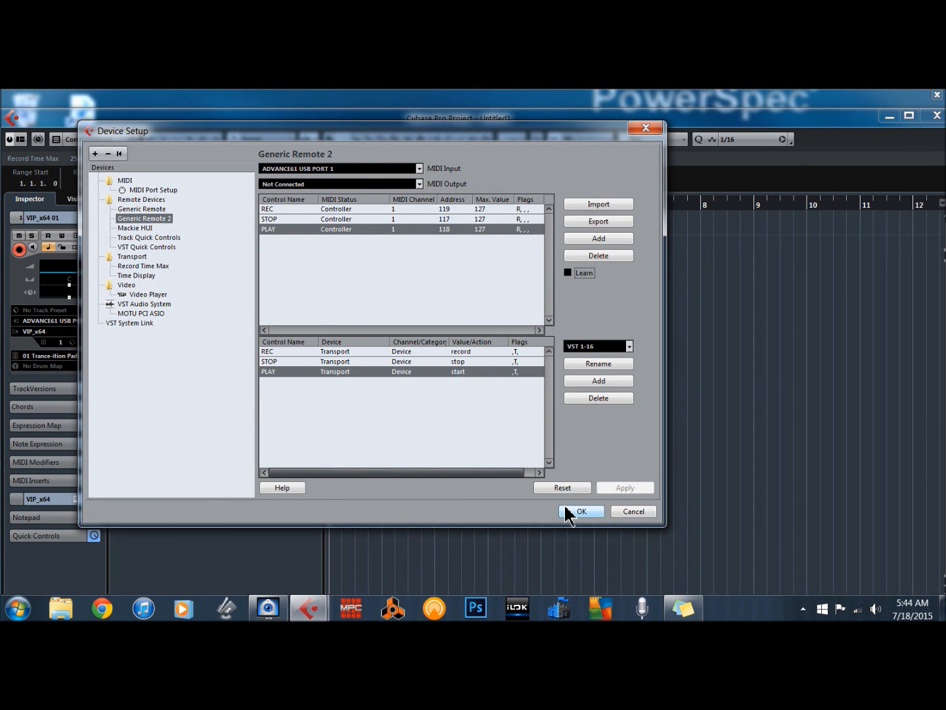
left_click(566, 512)
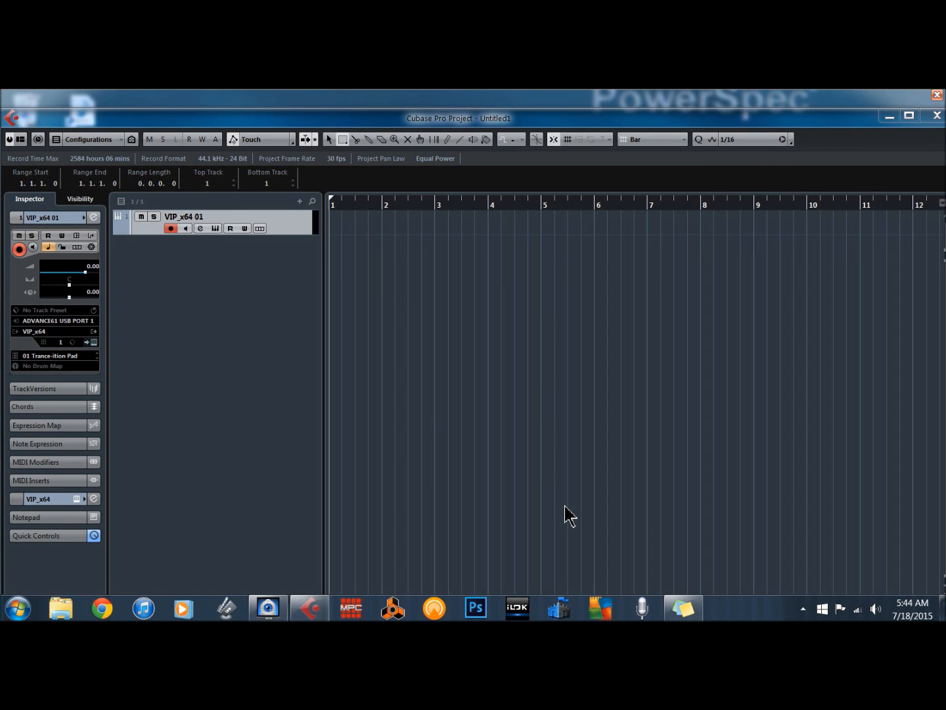
- Start and stop playback, then record a short part on the VIP track and stop the transport
key("space")
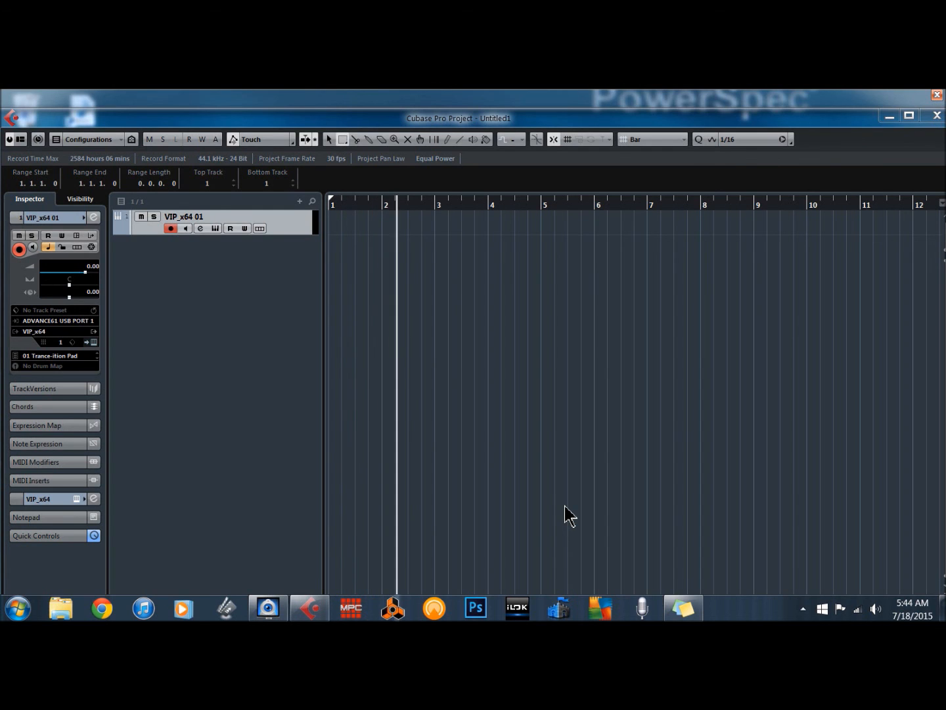
key("space")
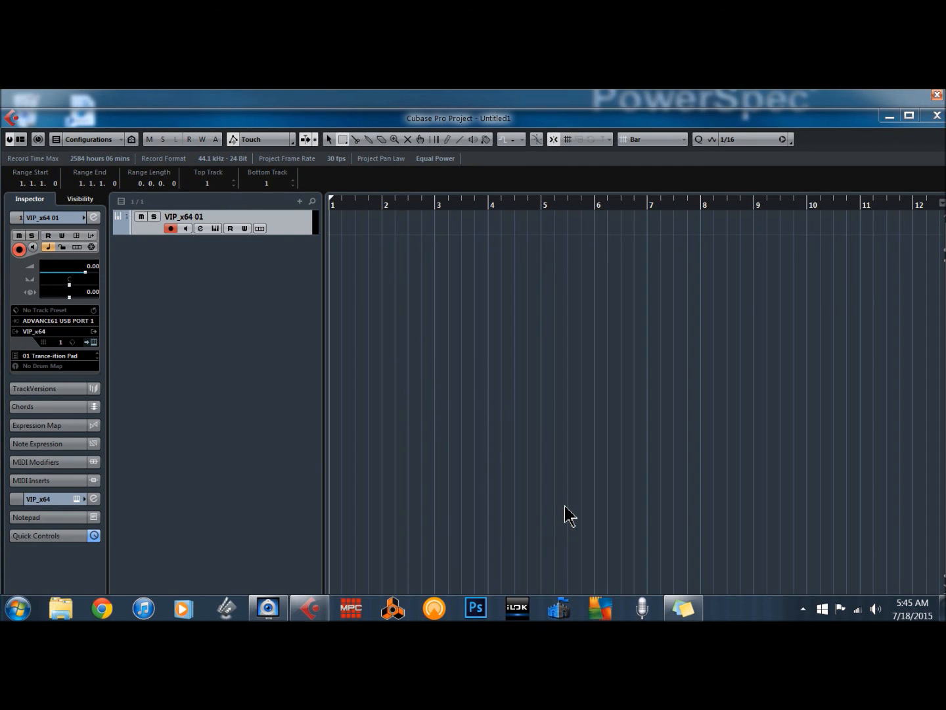
key("KP_Multiply")
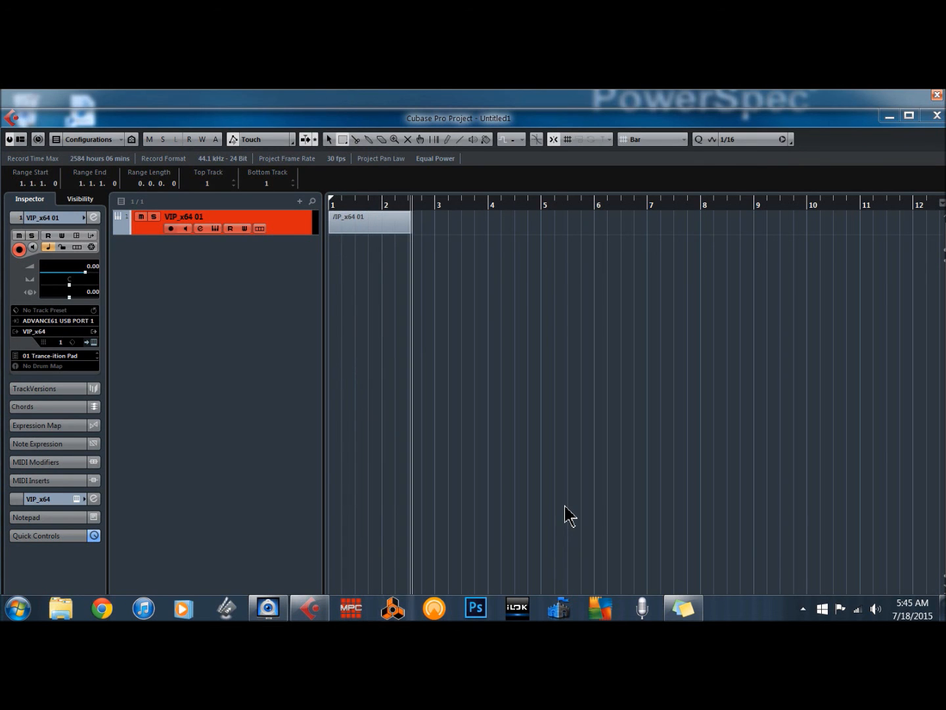
key("space")
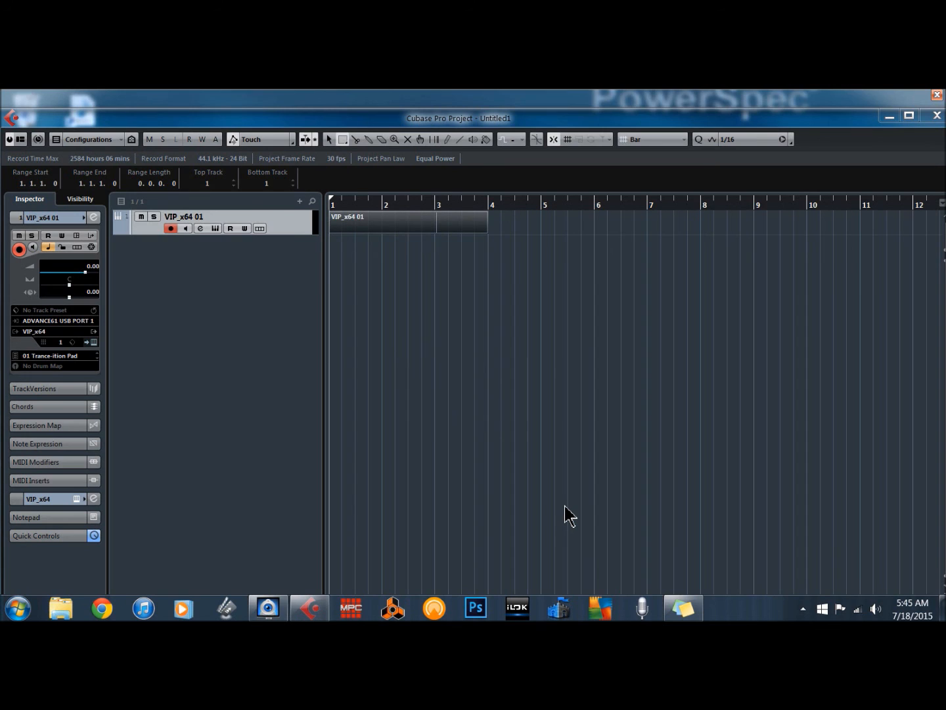